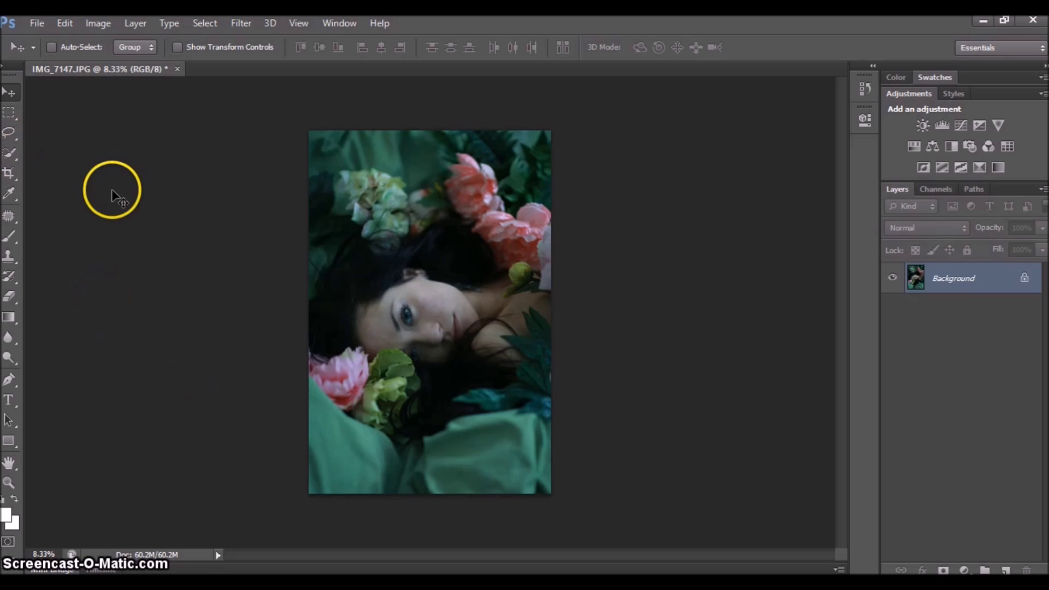
- Start a crop on IMG_7147 with the 1 x 1 (Square) aspect ratio
{"action": "left_click", "coordinate": [8, 175]}
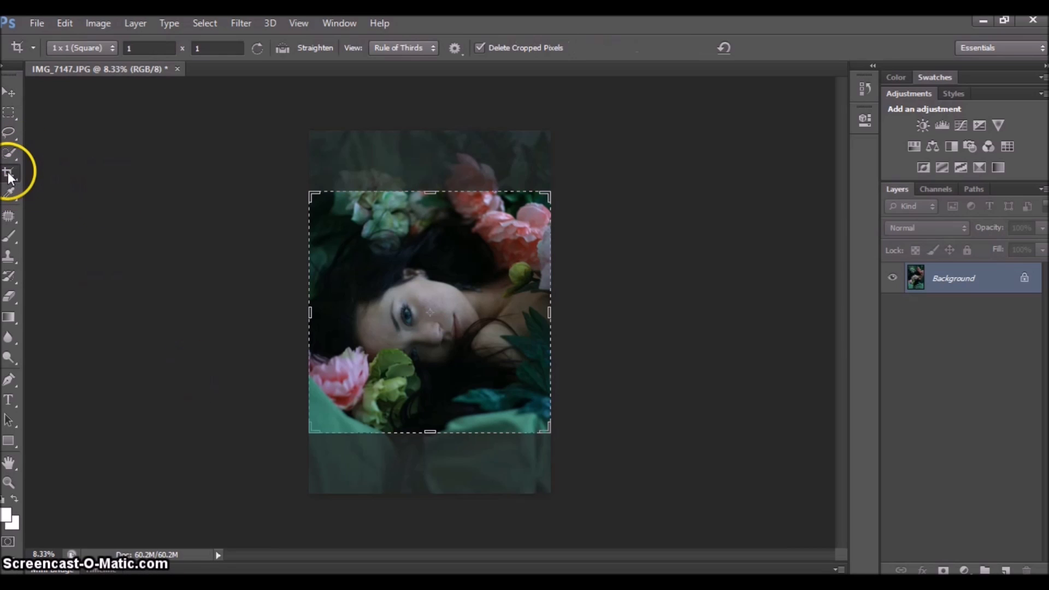
{"action": "right_click", "coordinate": [433, 293]}
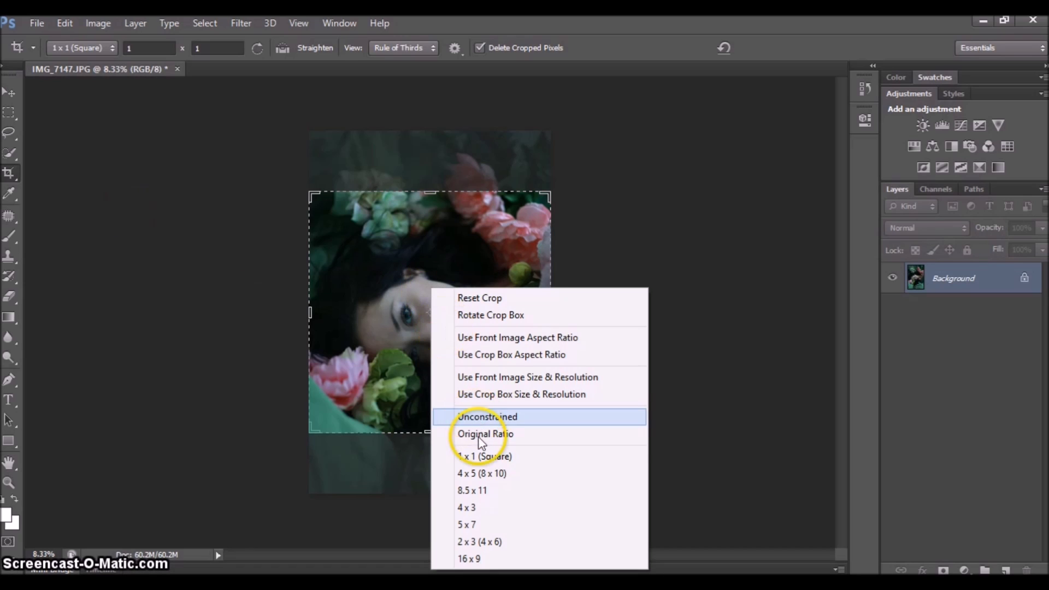
{"action": "left_click", "coordinate": [480, 454]}
{"action": "left_click", "coordinate": [441, 283]}
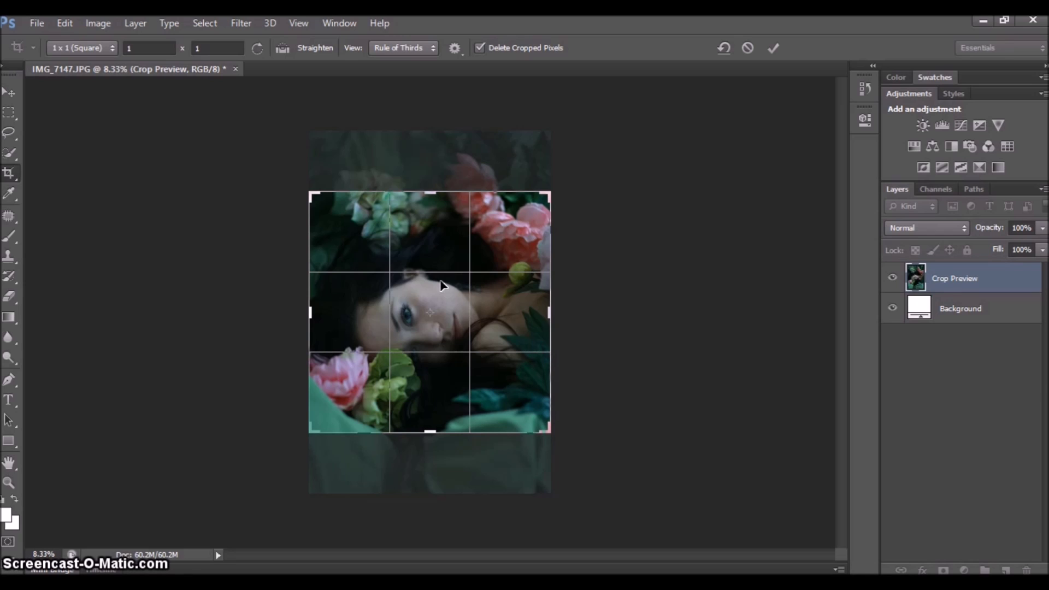
- Enlarge the square crop area past all four edges of the photo and apply it to add white canvas around the image
{"action": "left_click_drag", "start_coordinate": [430, 432], "coordinate": [431, 477]}
{"action": "left_click", "coordinate": [438, 254]}
{"action": "left_click_drag", "start_coordinate": [429, 146], "coordinate": [424, 131]}
{"action": "left_click", "coordinate": [432, 247]}
{"action": "left_click_drag", "start_coordinate": [443, 500], "coordinate": [428, 510]}
{"action": "left_click_drag", "start_coordinate": [444, 134], "coordinate": [423, 93]}
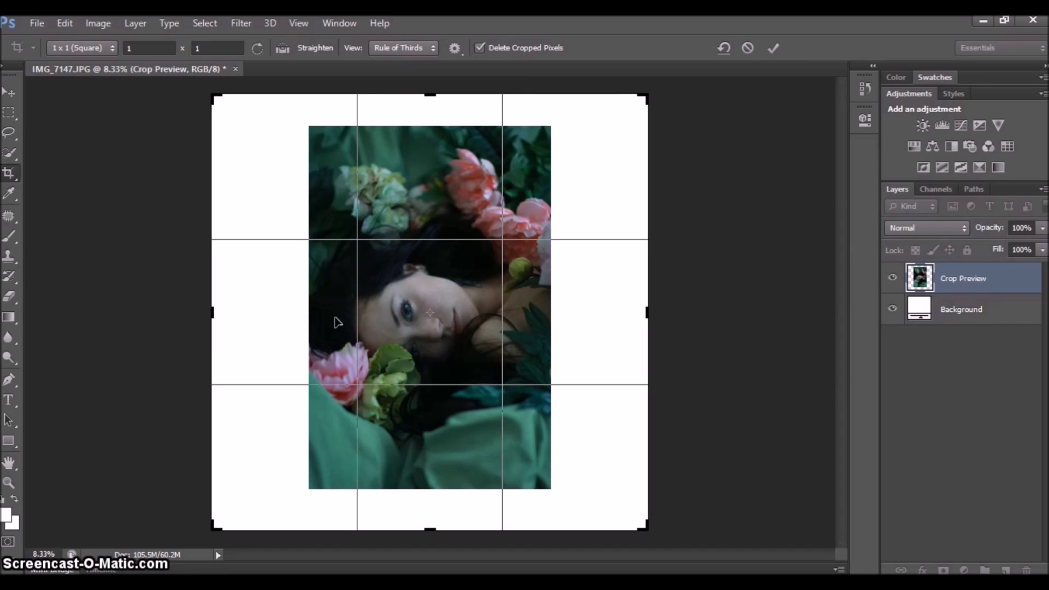
{"action": "left_click_drag", "start_coordinate": [210, 310], "coordinate": [201, 309]}
{"action": "left_click", "coordinate": [563, 274]}
{"action": "left_click_drag", "start_coordinate": [655, 309], "coordinate": [672, 312]}
{"action": "right_click", "coordinate": [394, 300]}
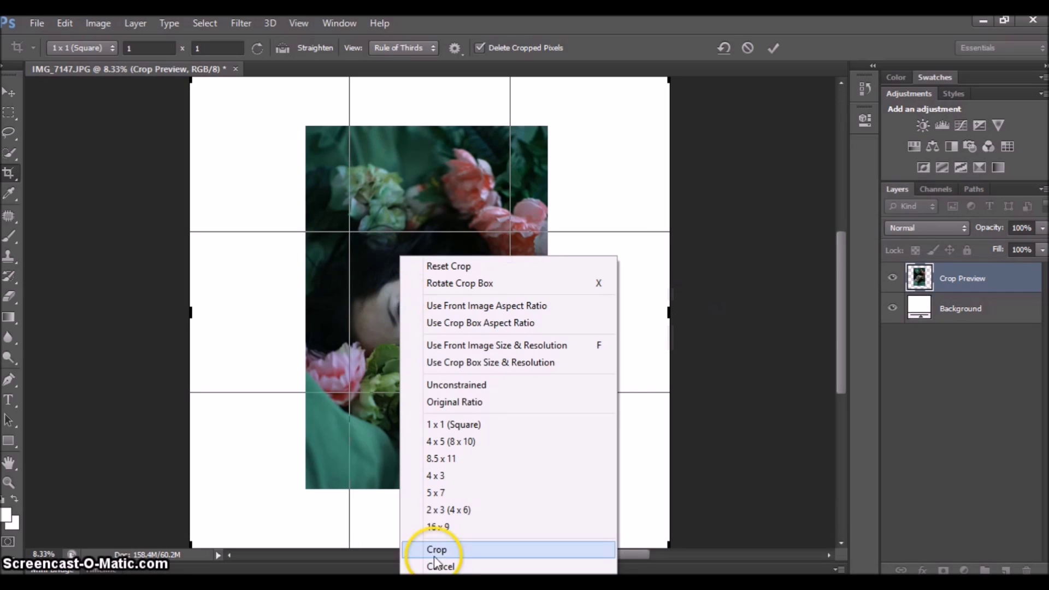
{"action": "left_click", "coordinate": [437, 550]}
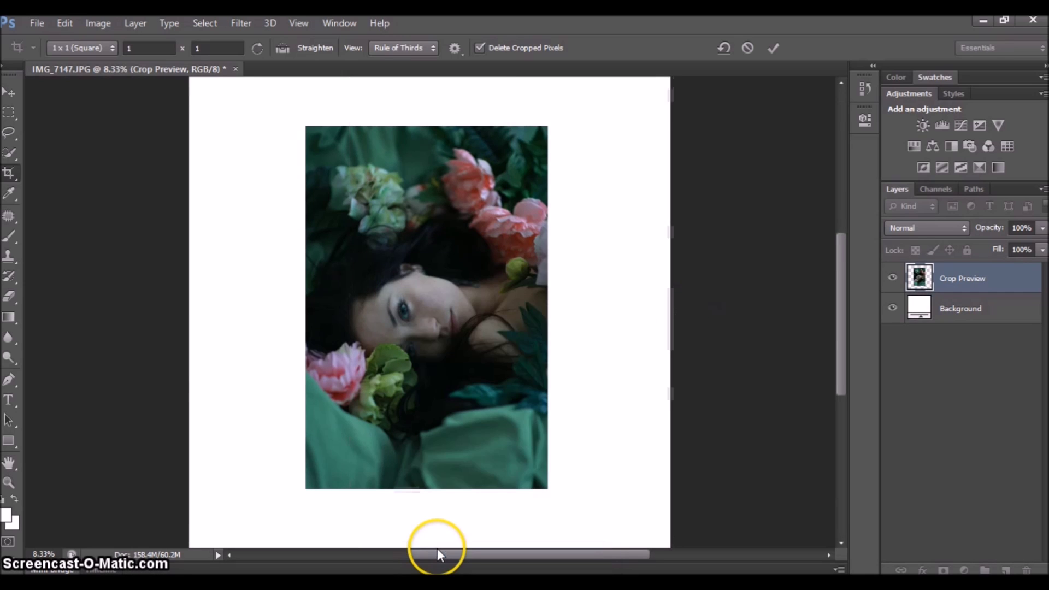
- Switch to Photo Gallery and open the IMG_7148 photo in Adobe Photoshop CS6
{"action": "left_click", "coordinate": [9, 113]}
{"action": "left_click", "coordinate": [9, 482]}
{"action": "left_click", "coordinate": [73, 47]}
{"action": "left_click", "coordinate": [377, 220]}
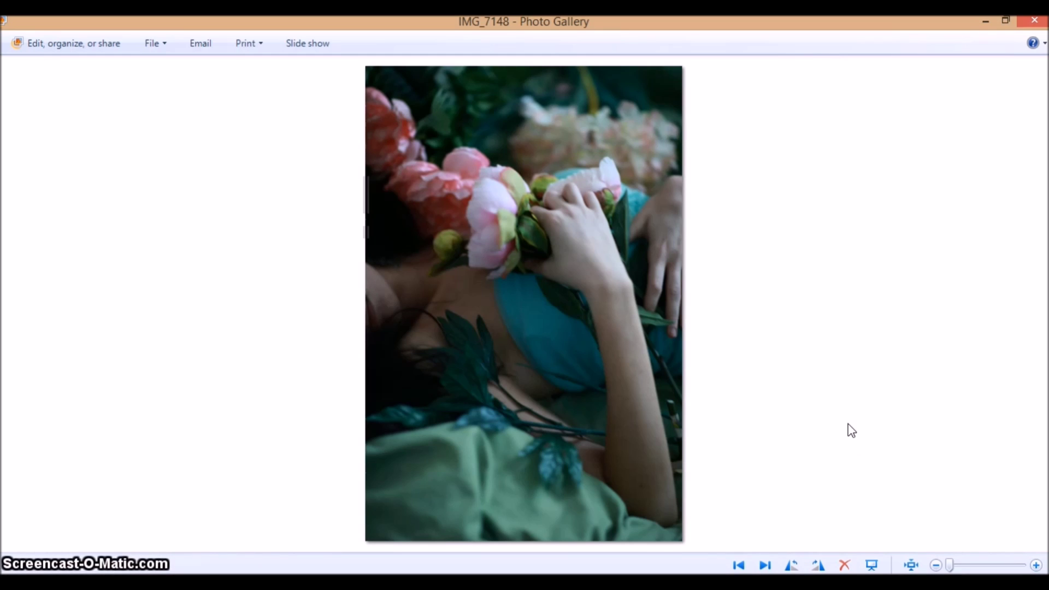
{"action": "left_click", "coordinate": [738, 565]}
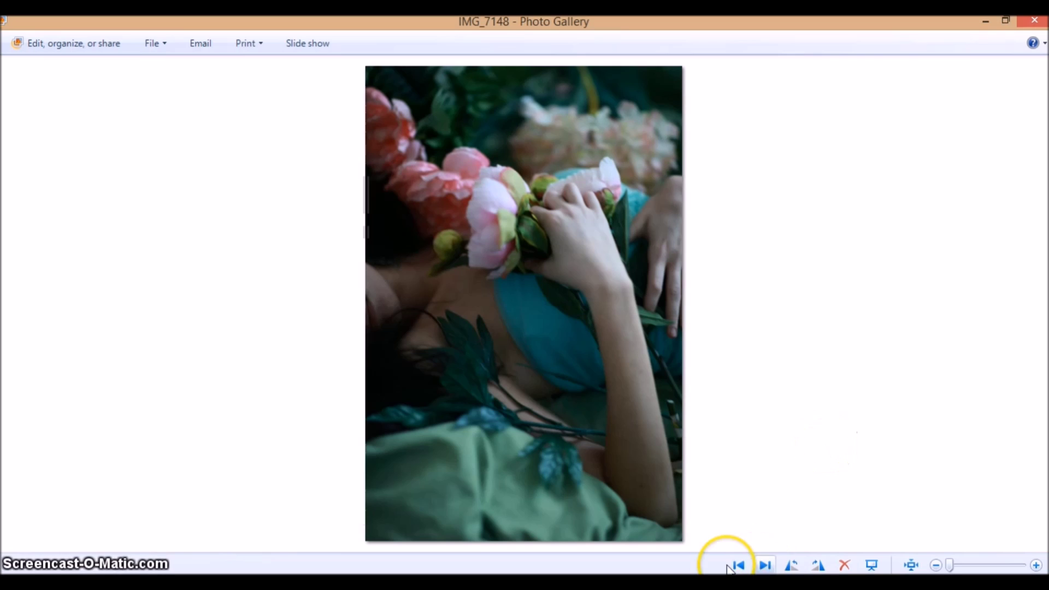
{"action": "left_click", "coordinate": [817, 424]}
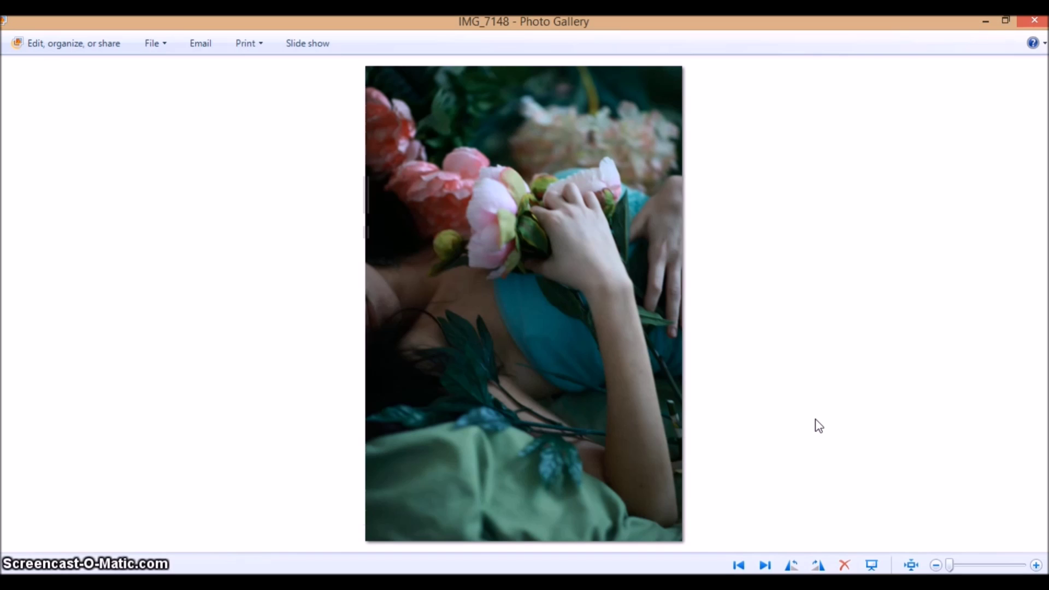
{"action": "left_click", "coordinate": [776, 470]}
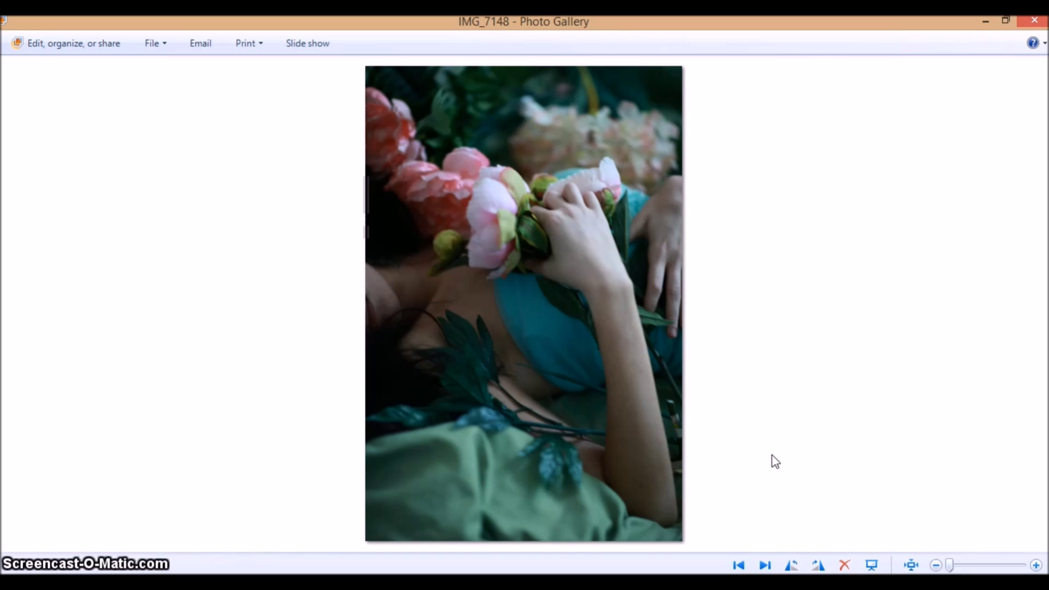
{"action": "left_click", "coordinate": [556, 273]}
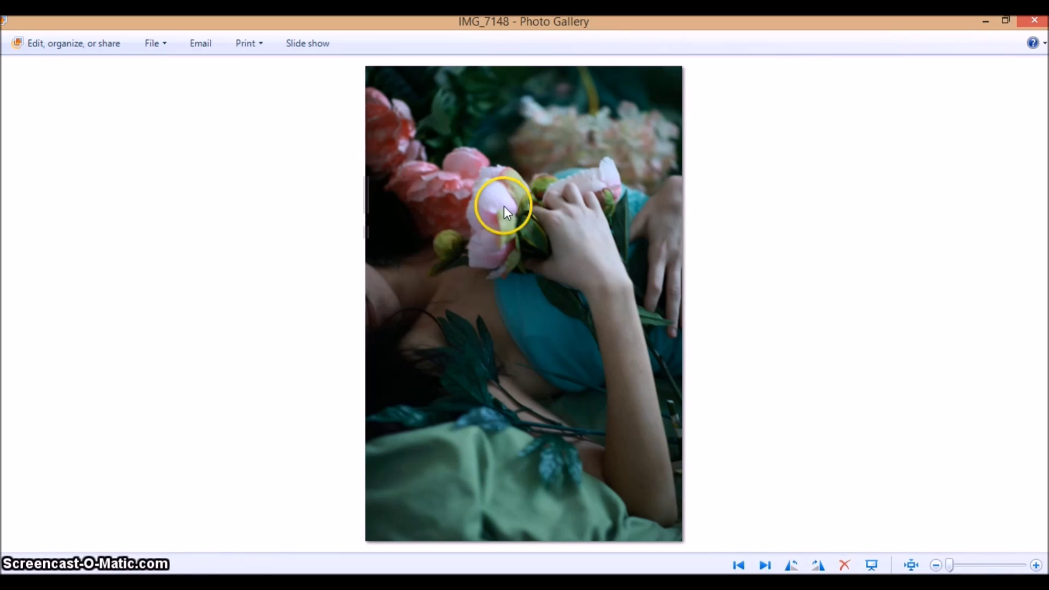
{"action": "right_click", "coordinate": [435, 182]}
{"action": "mouse_move", "coordinate": [479, 197]}
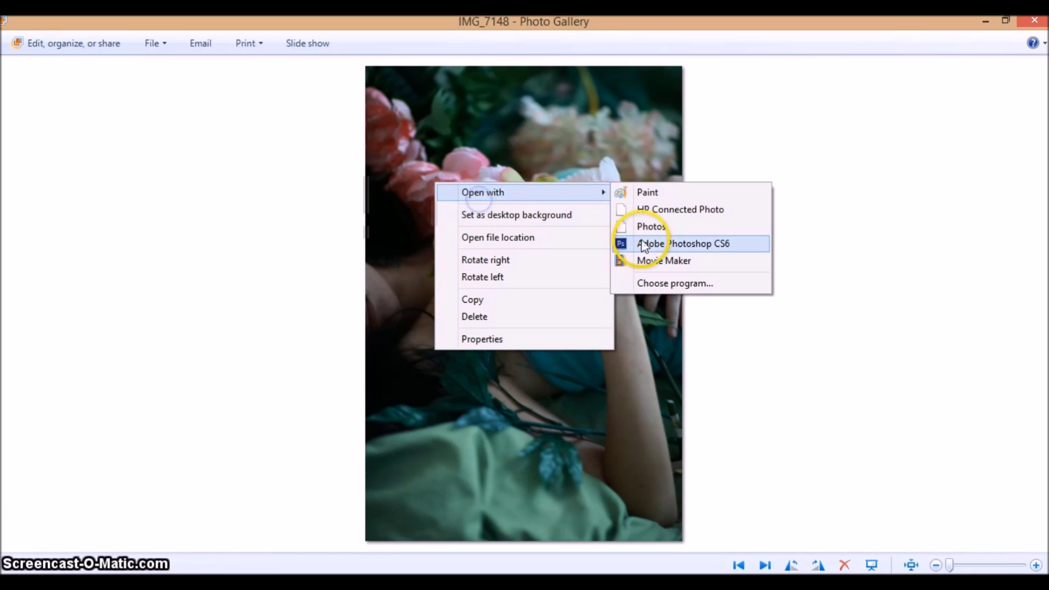
{"action": "left_click", "coordinate": [653, 242]}
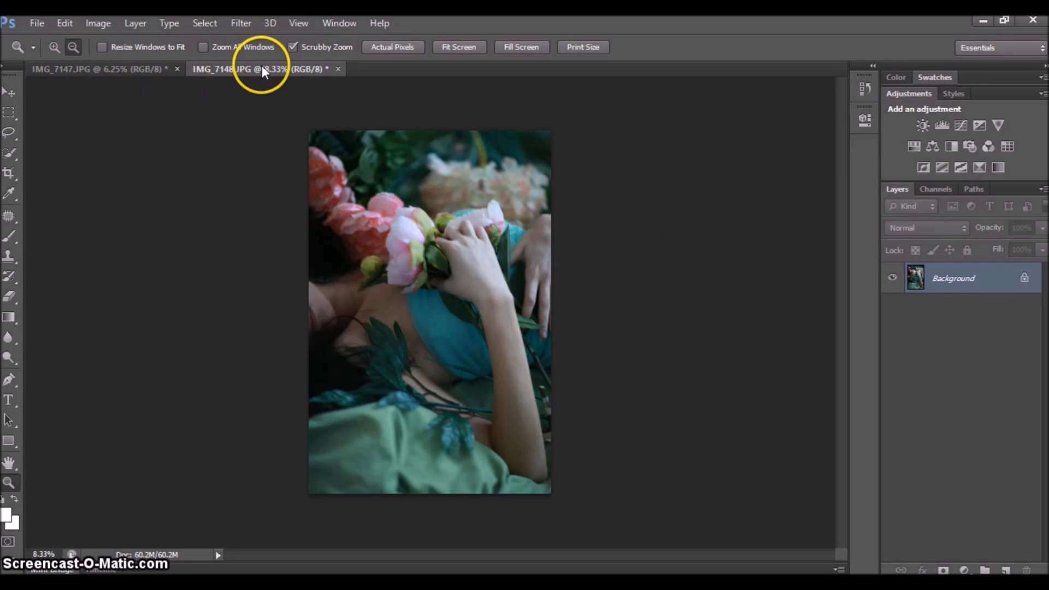
- Duplicate the Background layer of IMG_7148 into the IMG_7147.JPG document as Background copy, and close IMG_7148
{"action": "left_click", "coordinate": [8, 114]}
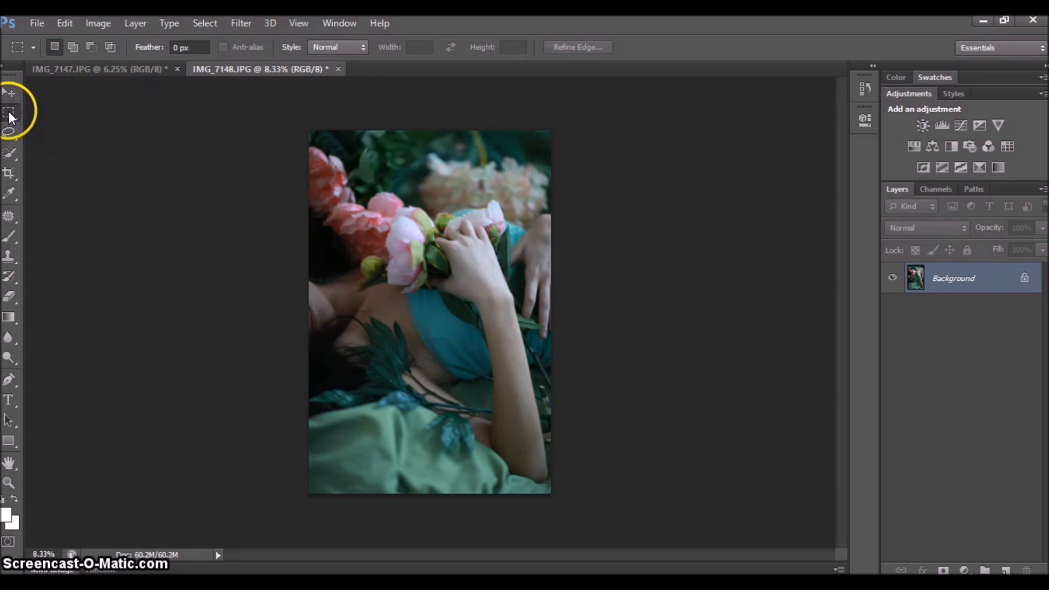
{"action": "right_click", "coordinate": [419, 169]}
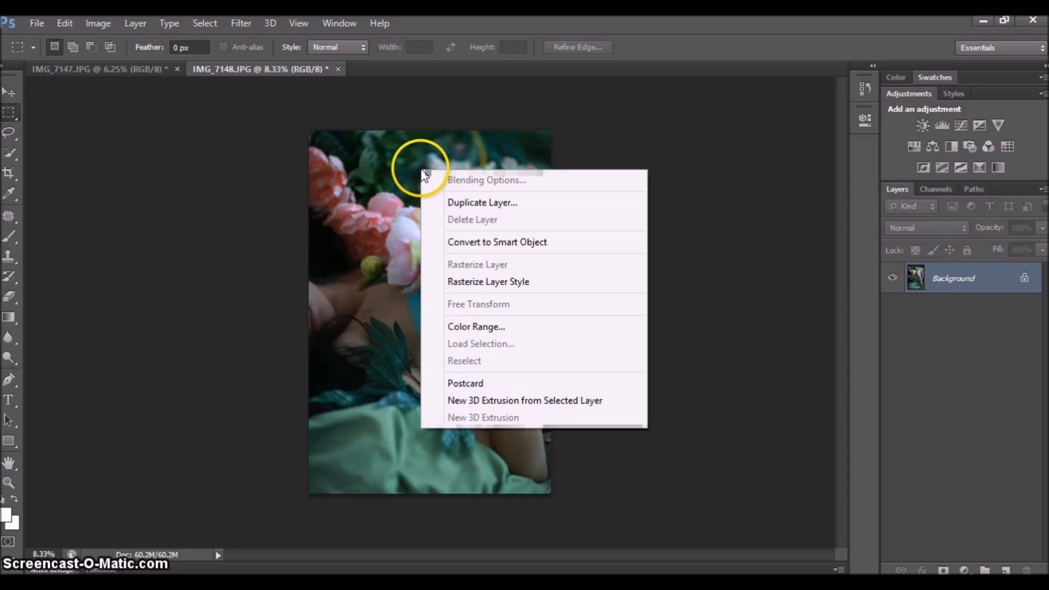
{"action": "left_click", "coordinate": [469, 205]}
{"action": "left_click", "coordinate": [602, 245]}
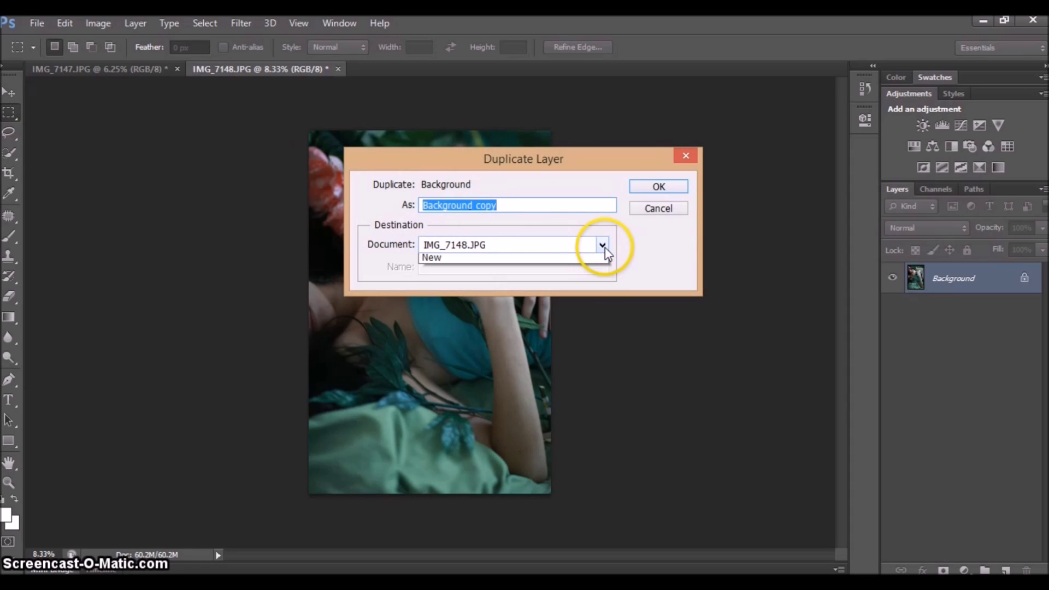
{"action": "left_click", "coordinate": [473, 261]}
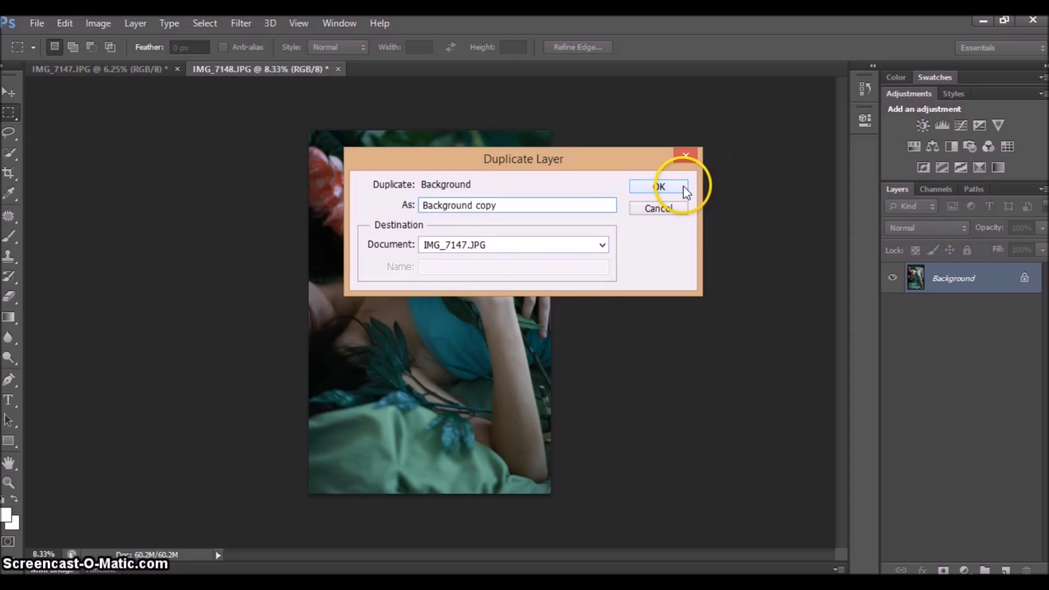
{"action": "left_click", "coordinate": [676, 187]}
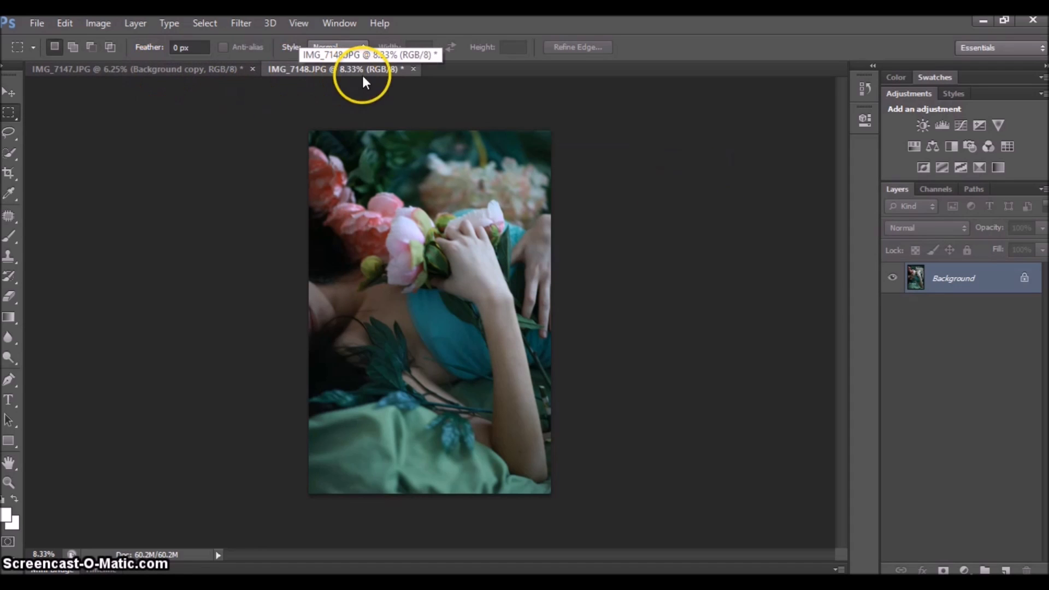
{"action": "left_click", "coordinate": [414, 70]}
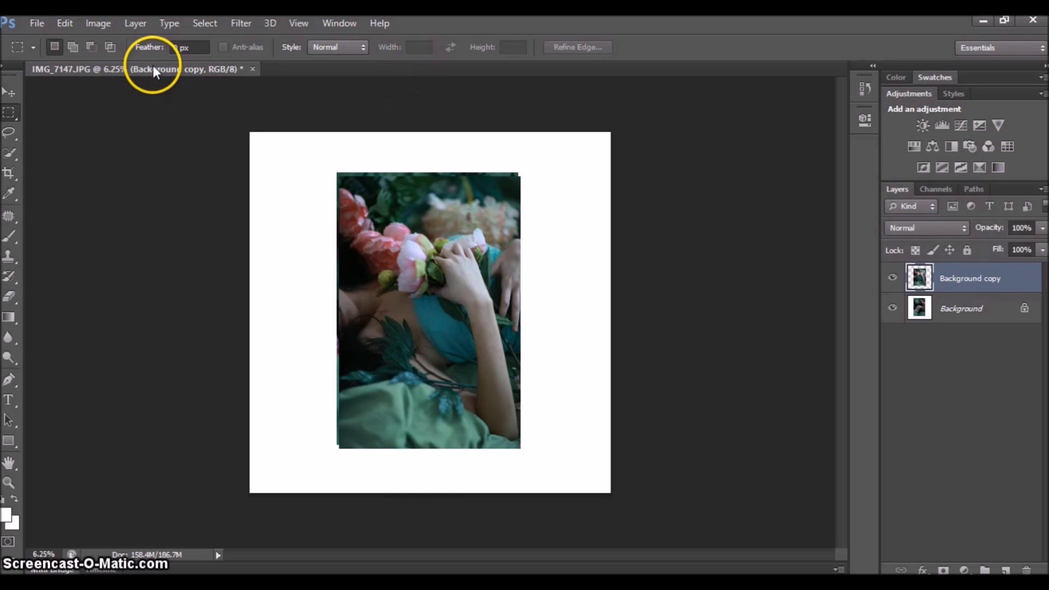
- Move the Background copy layer right until it overlaps the right part of the first photo, and set its blend mode to Multiply
{"action": "left_click", "coordinate": [8, 93]}
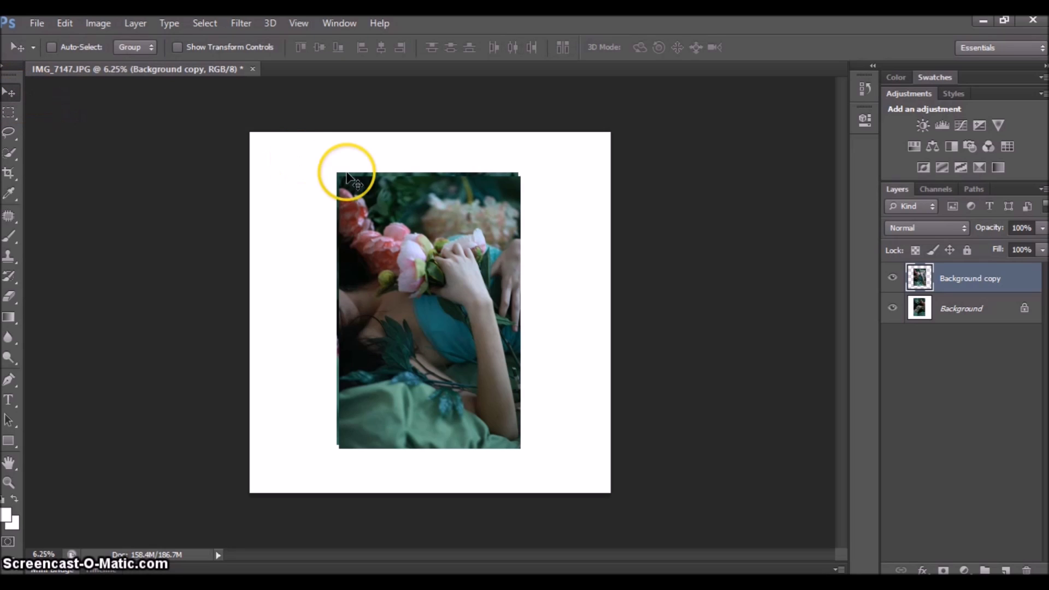
{"action": "left_click_drag", "start_coordinate": [405, 275], "coordinate": [507, 273]}
{"action": "left_click", "coordinate": [652, 187]}
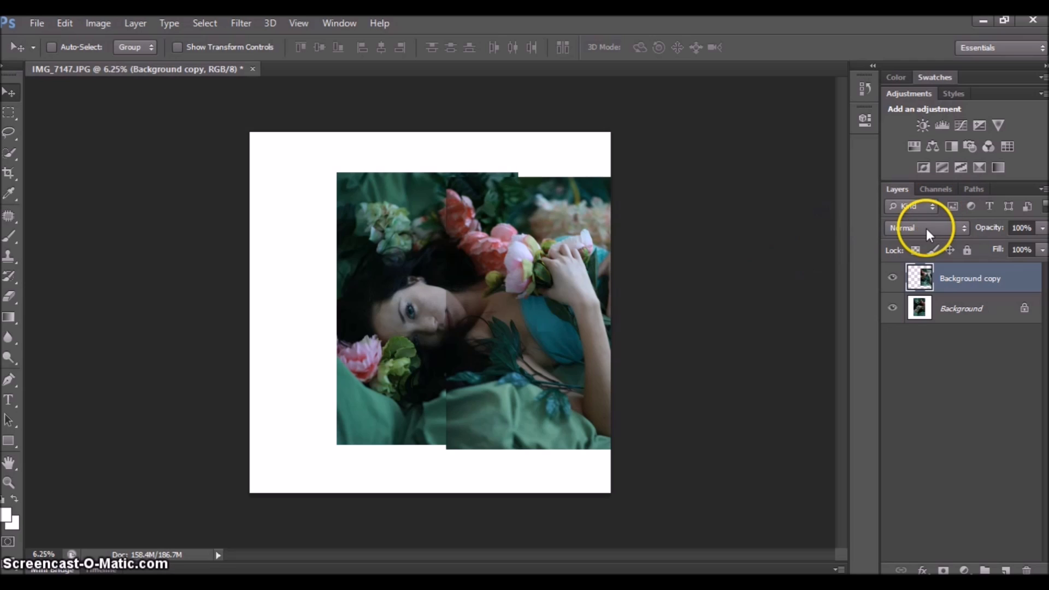
{"action": "left_click", "coordinate": [965, 229]}
{"action": "left_click", "coordinate": [900, 70]}
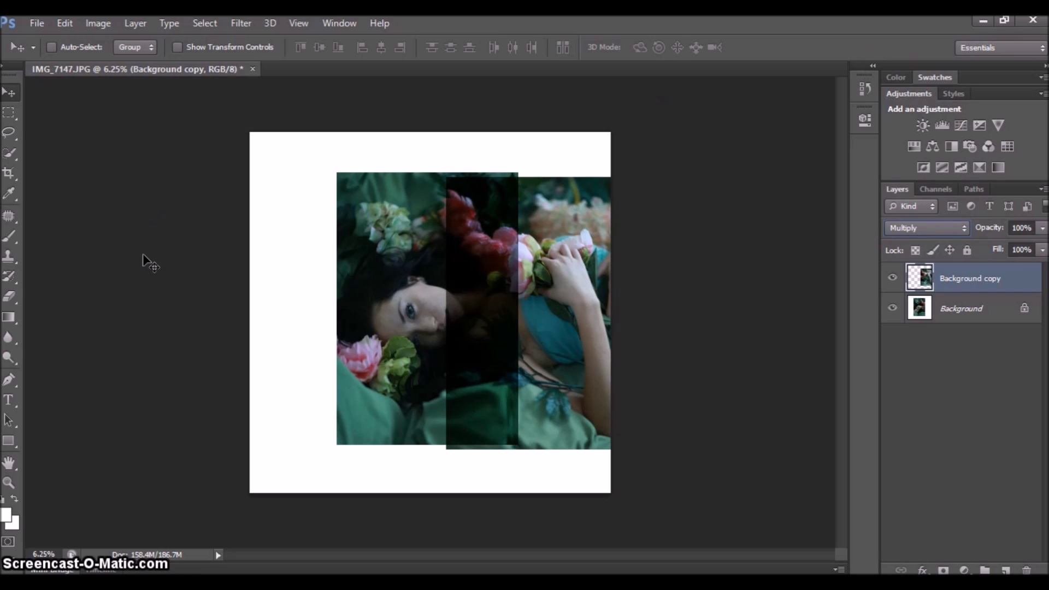
- Erase part of the Background copy layer's left overlap around the neck and upper flowers with a soft 1057 px eraser at 84% opacity
{"action": "left_click", "coordinate": [12, 487]}
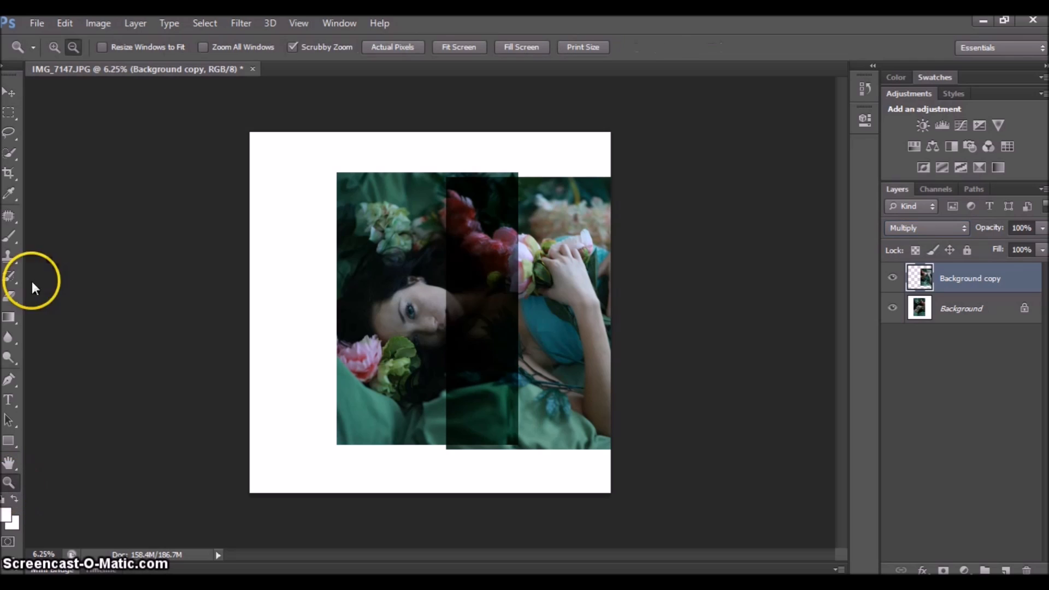
{"action": "left_click", "coordinate": [533, 315]}
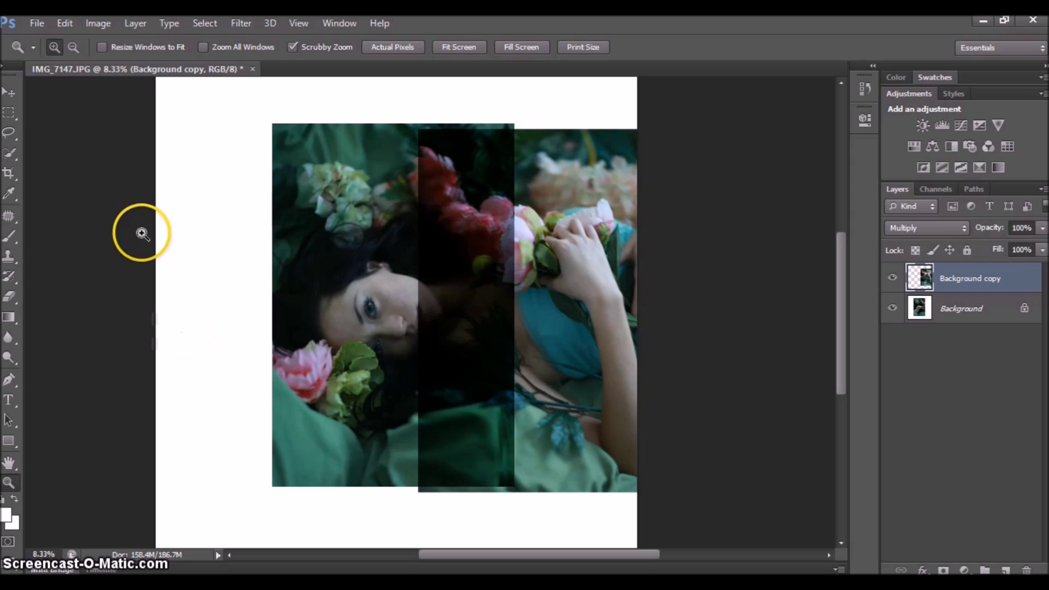
{"action": "left_click", "coordinate": [9, 295]}
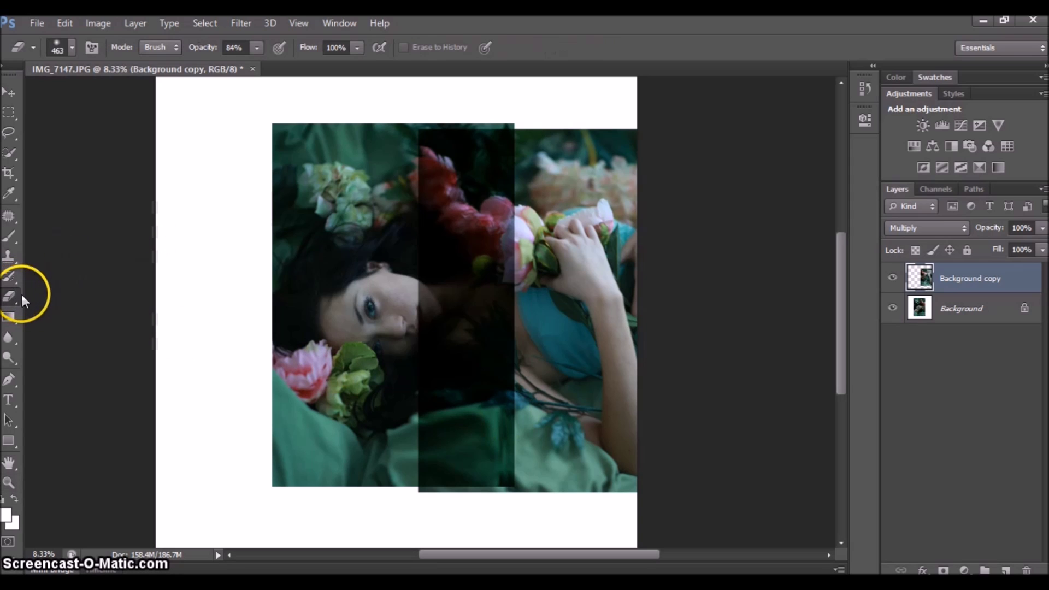
{"action": "left_click", "coordinate": [71, 48]}
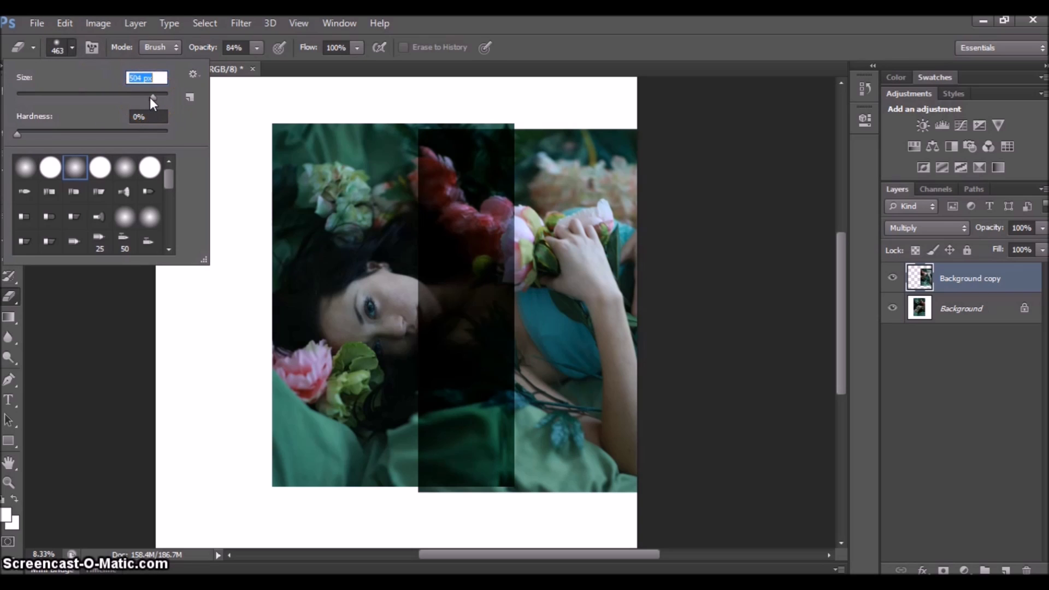
{"action": "left_click_drag", "start_coordinate": [149, 97], "coordinate": [153, 102]}
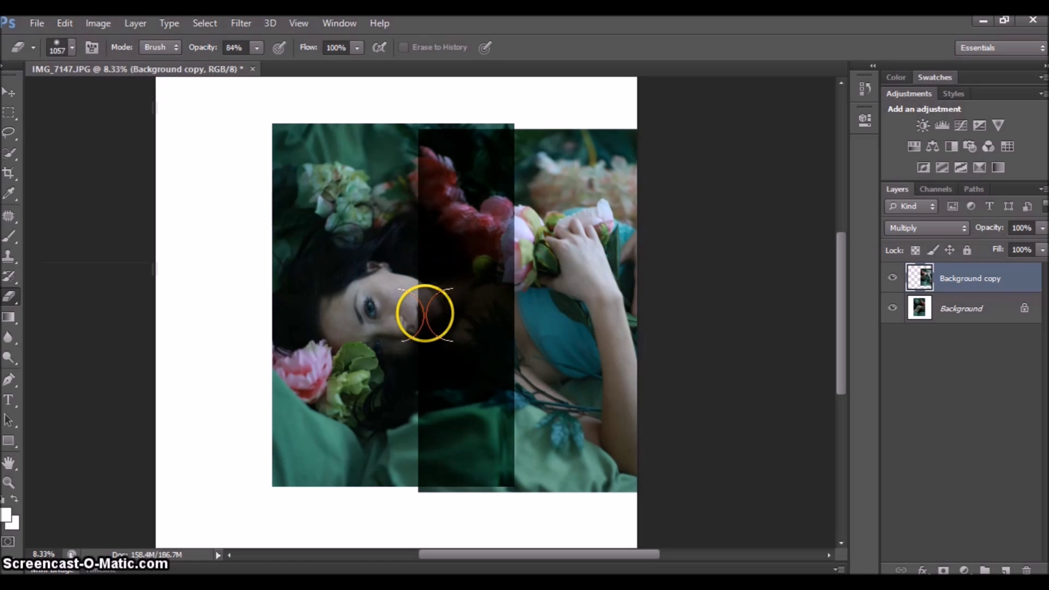
{"action": "left_click", "coordinate": [422, 308]}
{"action": "mouse_move", "coordinate": [427, 277]}
{"action": "left_mouse_down"}
{"action": "mouse_move", "coordinate": [445, 210]}
{"action": "mouse_move", "coordinate": [437, 151]}
{"action": "left_mouse_up"}
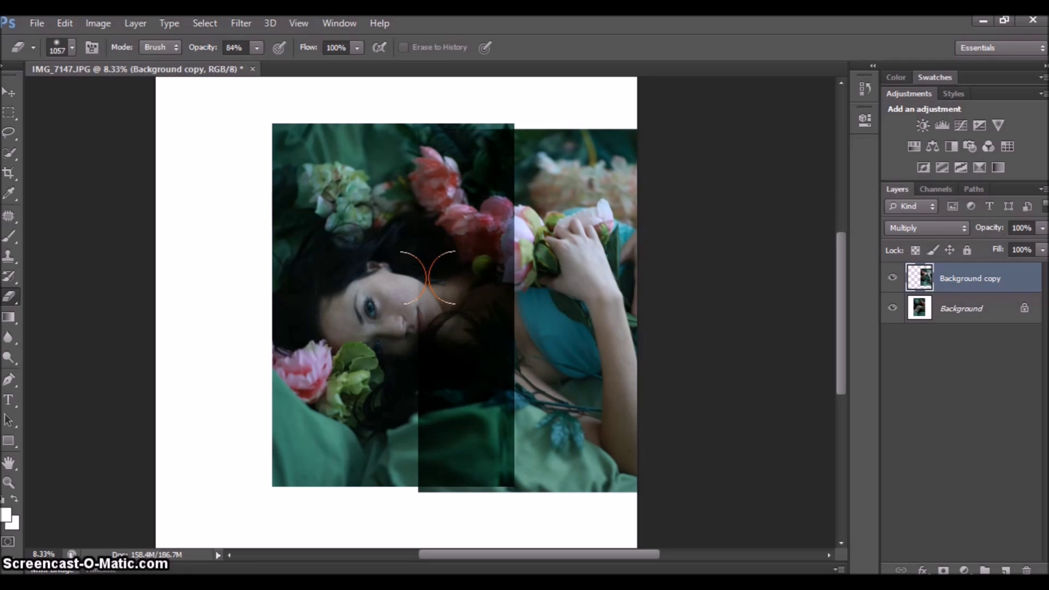
{"action": "mouse_move", "coordinate": [428, 276]}
{"action": "left_mouse_down"}
{"action": "mouse_move", "coordinate": [407, 129]}
{"action": "mouse_move", "coordinate": [405, 255]}
{"action": "left_mouse_up"}
- Raise the eraser opacity to 100% and erase the rest of the Background copy layer's hard left edge down to the green fabric
{"action": "left_click", "coordinate": [257, 48]}
{"action": "left_click_drag", "start_coordinate": [255, 64], "coordinate": [303, 76]}
{"action": "left_click", "coordinate": [410, 168]}
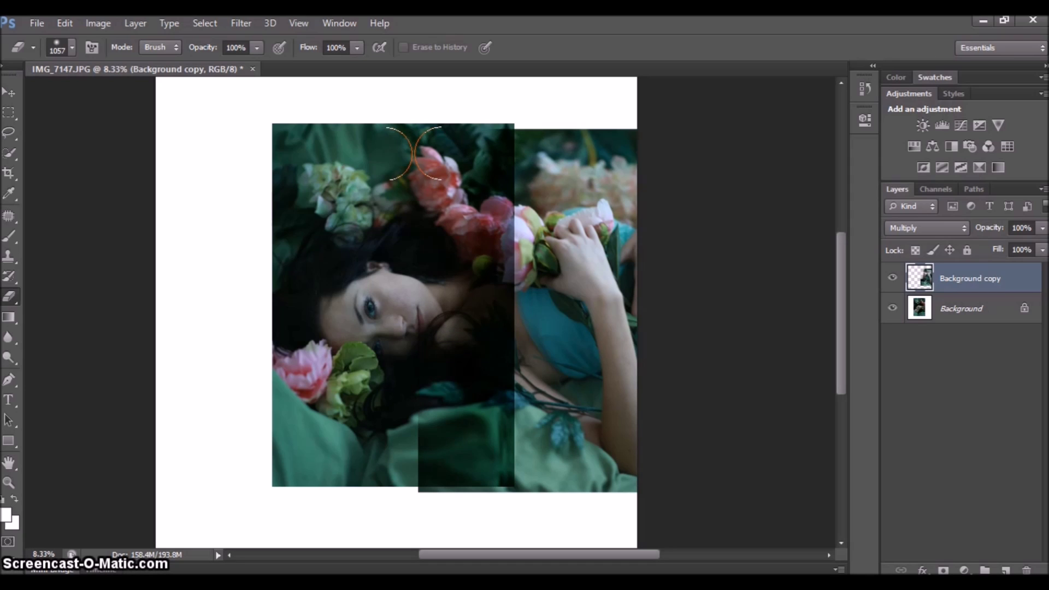
{"action": "mouse_move", "coordinate": [421, 491]}
{"action": "left_mouse_down"}
{"action": "mouse_move", "coordinate": [417, 459]}
{"action": "mouse_move", "coordinate": [441, 448]}
{"action": "mouse_move", "coordinate": [447, 461]}
{"action": "mouse_move", "coordinate": [445, 482]}
{"action": "mouse_move", "coordinate": [445, 369]}
{"action": "mouse_move", "coordinate": [417, 270]}
{"action": "left_mouse_up"}
{"action": "left_click", "coordinate": [70, 48]}
{"action": "left_click", "coordinate": [74, 171]}
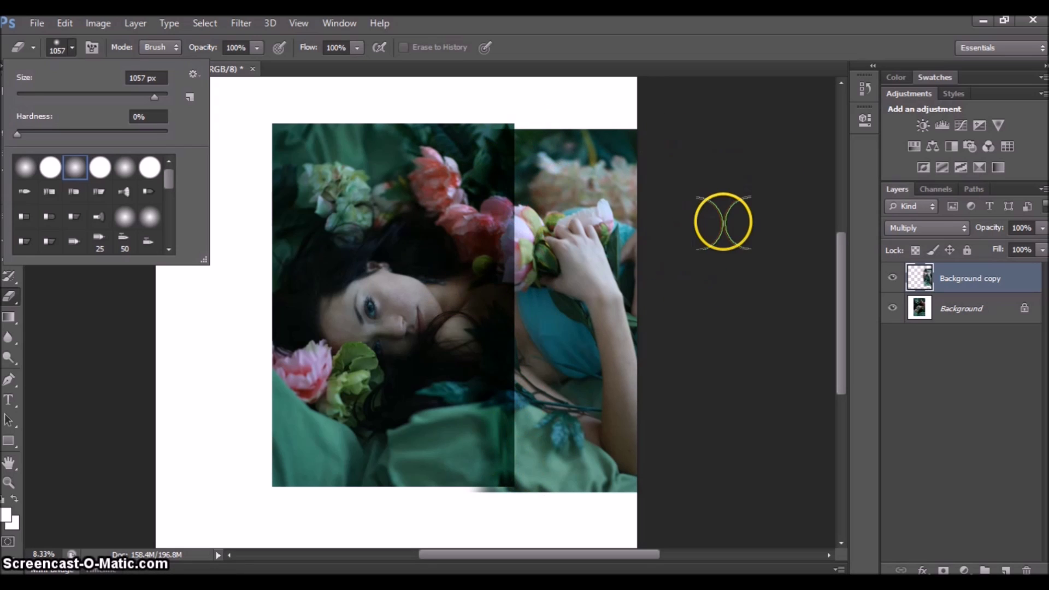
- Set the Background copy layer's blend mode to Normal and shift the layer slightly right and up to align it with the first photo
{"action": "left_click", "coordinate": [966, 230]}
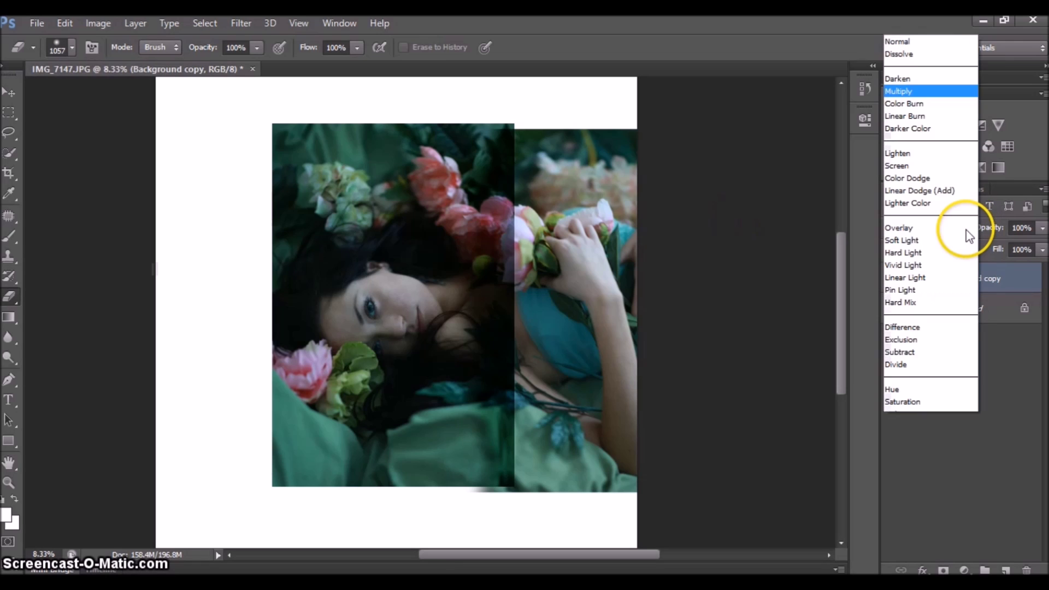
{"action": "left_click", "coordinate": [898, 21]}
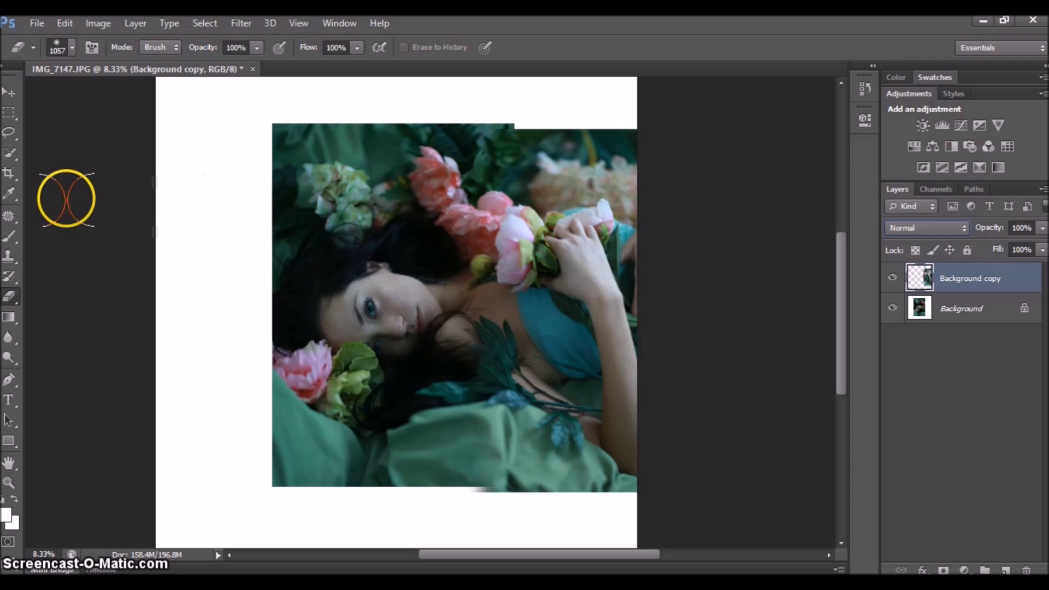
{"action": "left_click", "coordinate": [9, 92]}
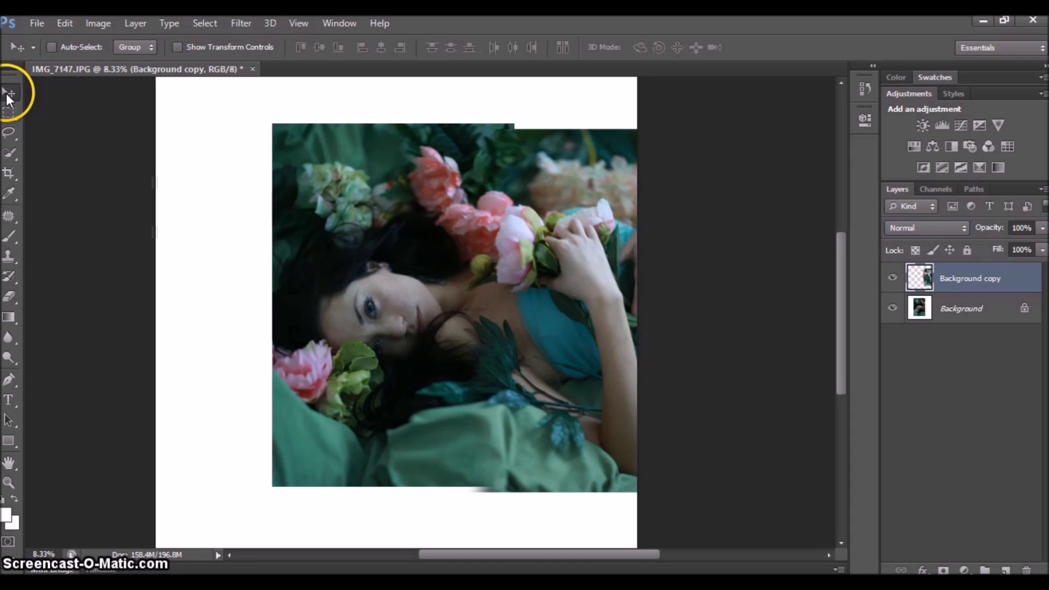
{"action": "left_click_drag", "start_coordinate": [537, 230], "coordinate": [543, 232]}
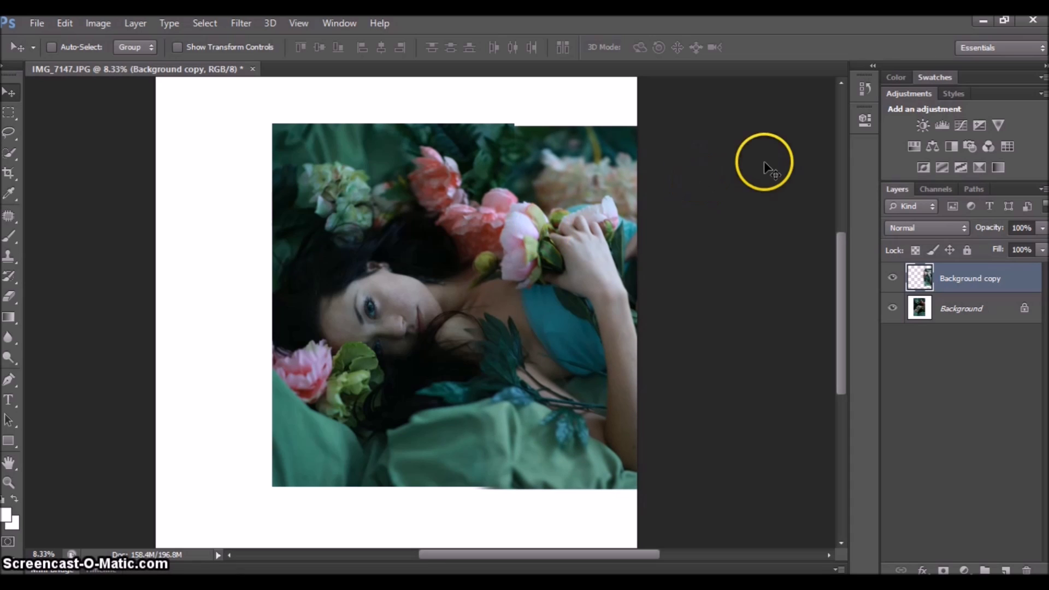
- Toggle the Background copy layer's visibility to compare the overlap, and shift the layer slightly left and up
{"action": "left_click", "coordinate": [889, 269]}
{"action": "left_click", "coordinate": [892, 277]}
{"action": "left_click", "coordinate": [892, 277]}
{"action": "left_click_drag", "start_coordinate": [544, 317], "coordinate": [543, 319]}
{"action": "left_click", "coordinate": [268, 431]}
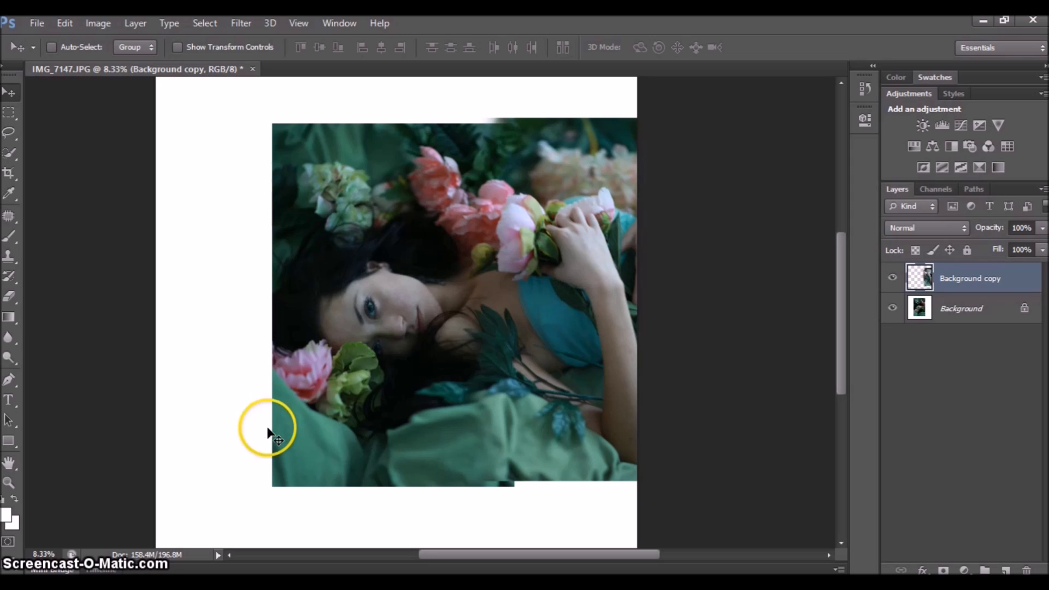
- Hide and show the Background copy layer to check how well the overlap blends
{"action": "left_click", "coordinate": [891, 277]}
{"action": "left_click", "coordinate": [892, 278]}
{"action": "left_click", "coordinate": [372, 365]}
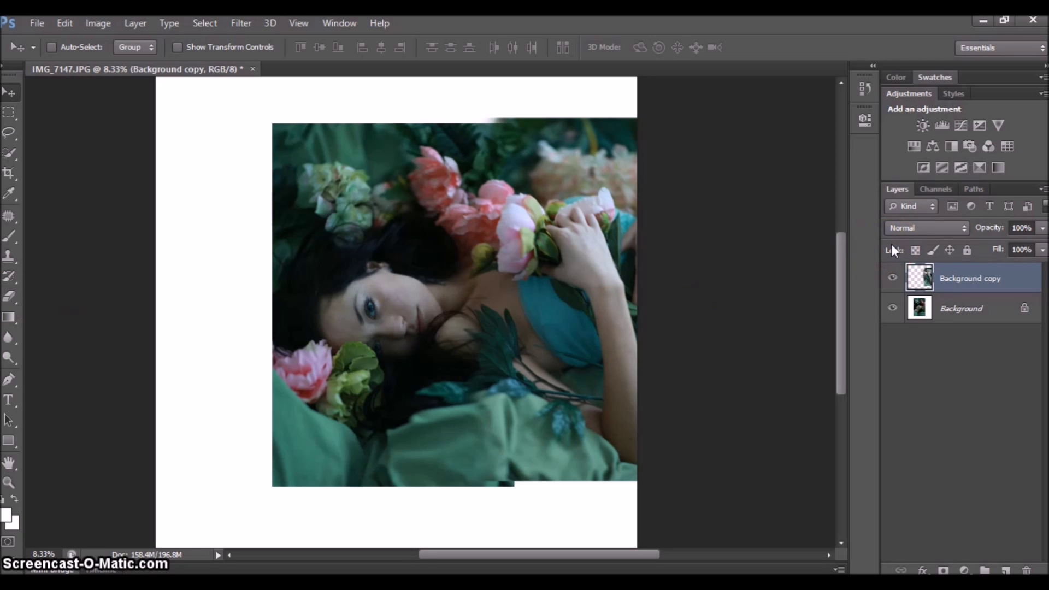
- Set the Background copy layer to Multiply and erase around the leaves above the green fabric with a soft 401 px eraser
{"action": "left_click", "coordinate": [965, 228]}
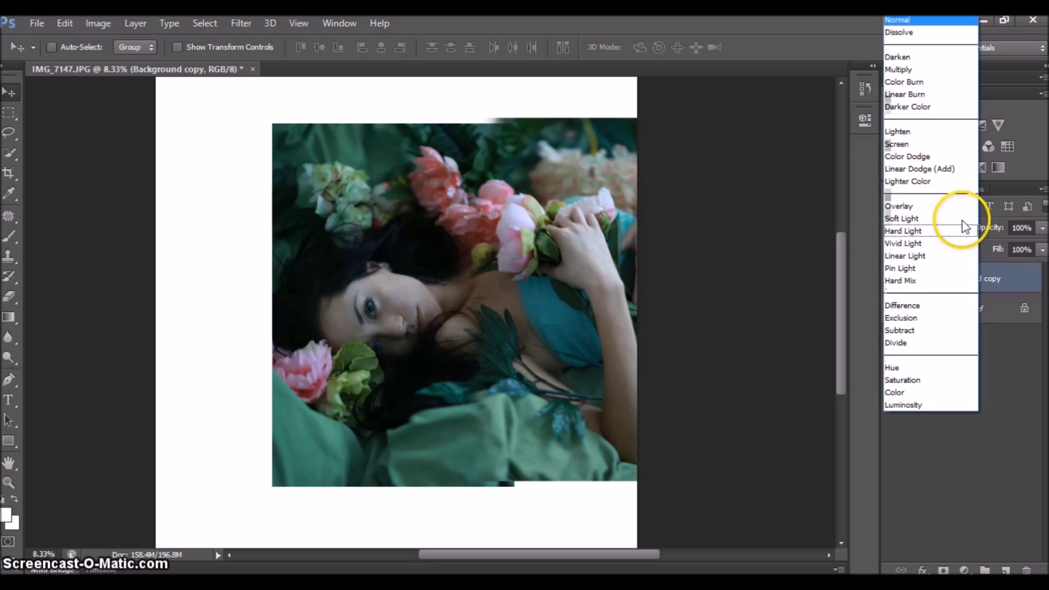
{"action": "left_click", "coordinate": [907, 68]}
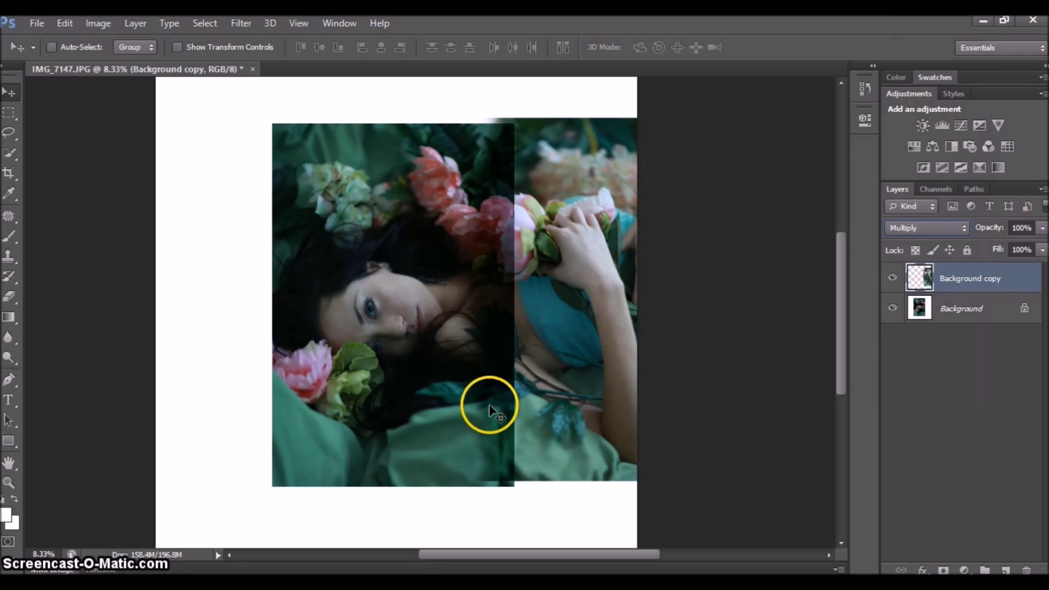
{"action": "left_click", "coordinate": [9, 294]}
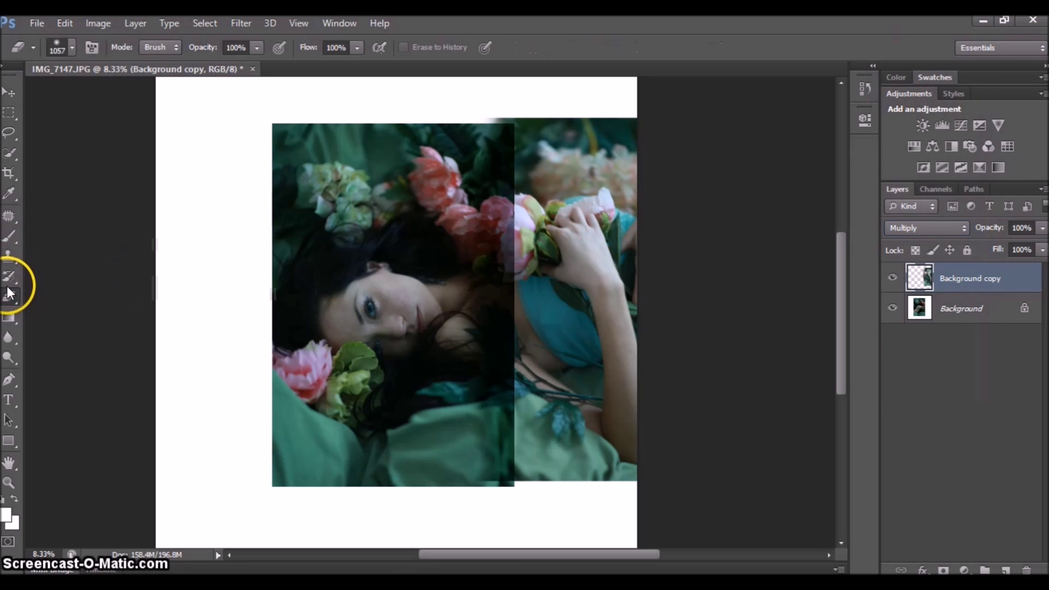
{"action": "left_click", "coordinate": [73, 44]}
{"action": "type", "text": "401"}
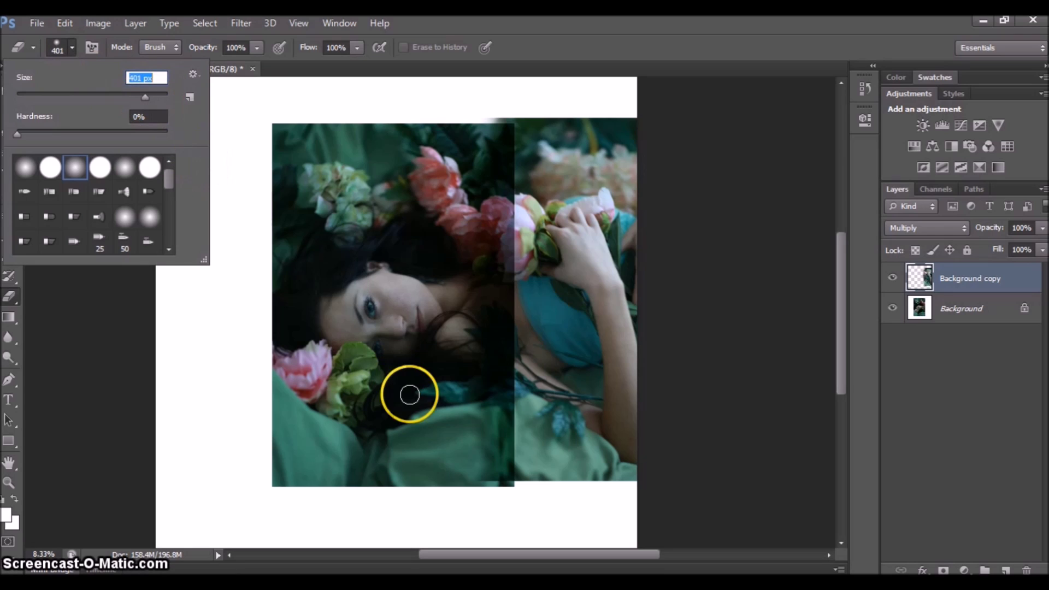
{"action": "key", "text": "Return"}
{"action": "left_click_drag", "start_coordinate": [477, 409], "coordinate": [475, 380]}
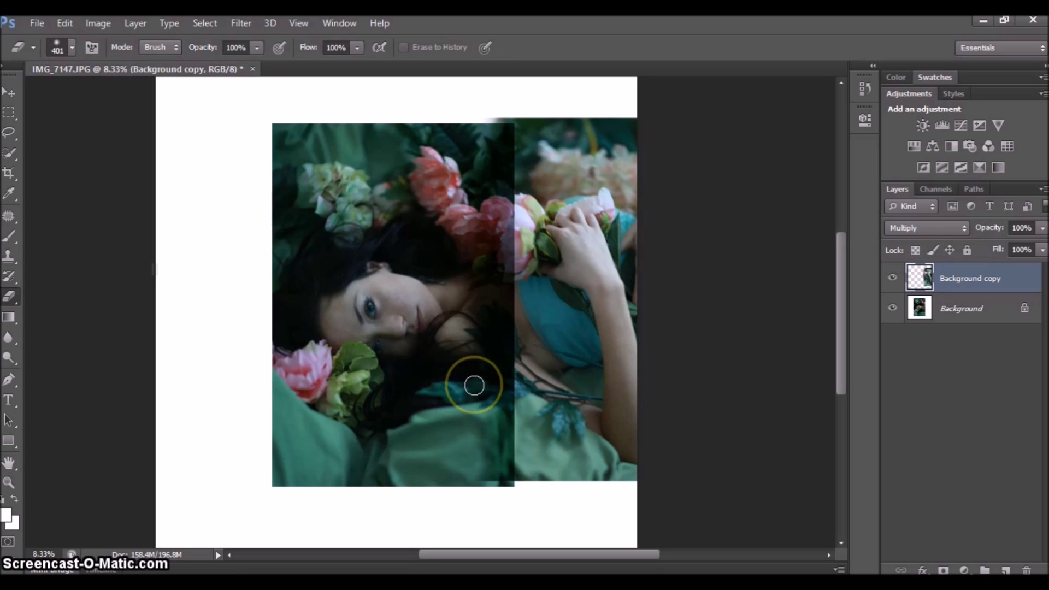
{"action": "left_click", "coordinate": [461, 391]}
- Return the Background copy layer's blend mode to Normal and toggle its visibility to compare the blended area
{"action": "left_click", "coordinate": [909, 230]}
{"action": "left_click", "coordinate": [962, 234]}
{"action": "left_click", "coordinate": [900, 21]}
{"action": "left_click", "coordinate": [900, 32]}
{"action": "left_click", "coordinate": [892, 279]}
{"action": "left_click", "coordinate": [892, 279]}
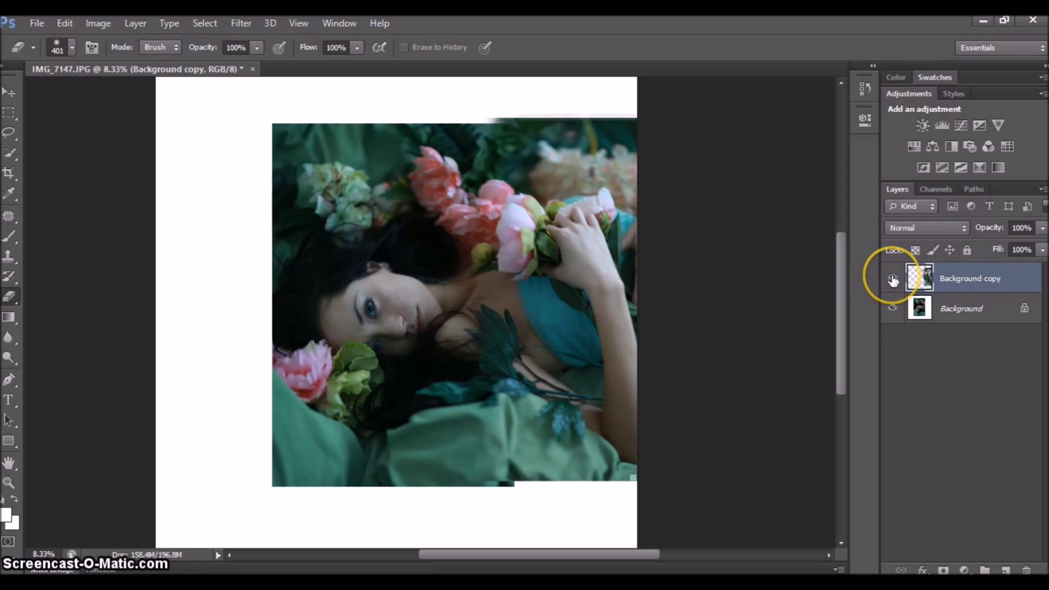
- Merge the Background copy and Background layers into one layer
{"action": "left_click", "coordinate": [948, 312], "text": "shift"}
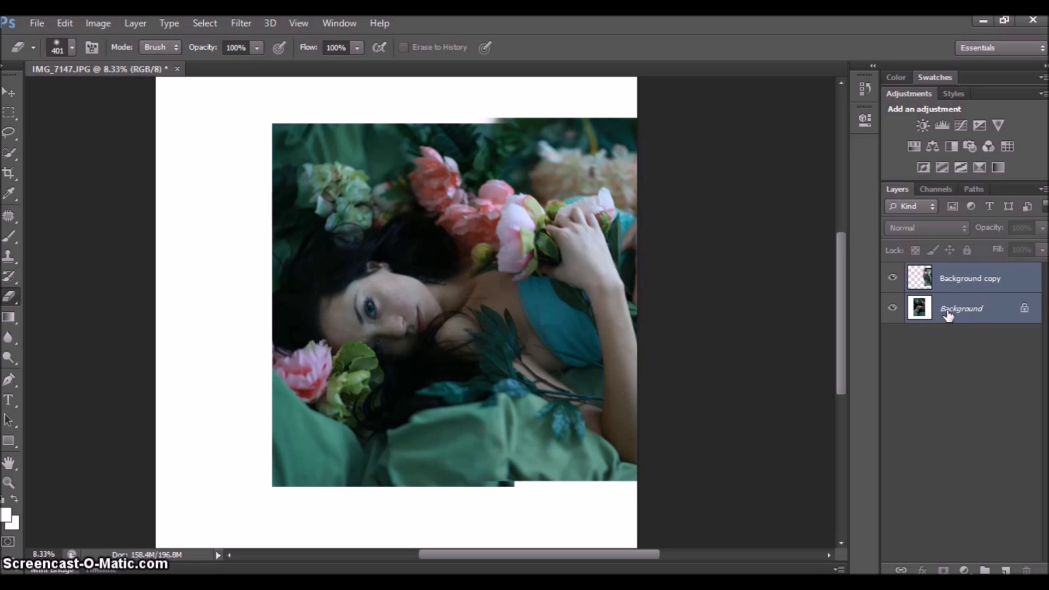
{"action": "right_click", "coordinate": [947, 310]}
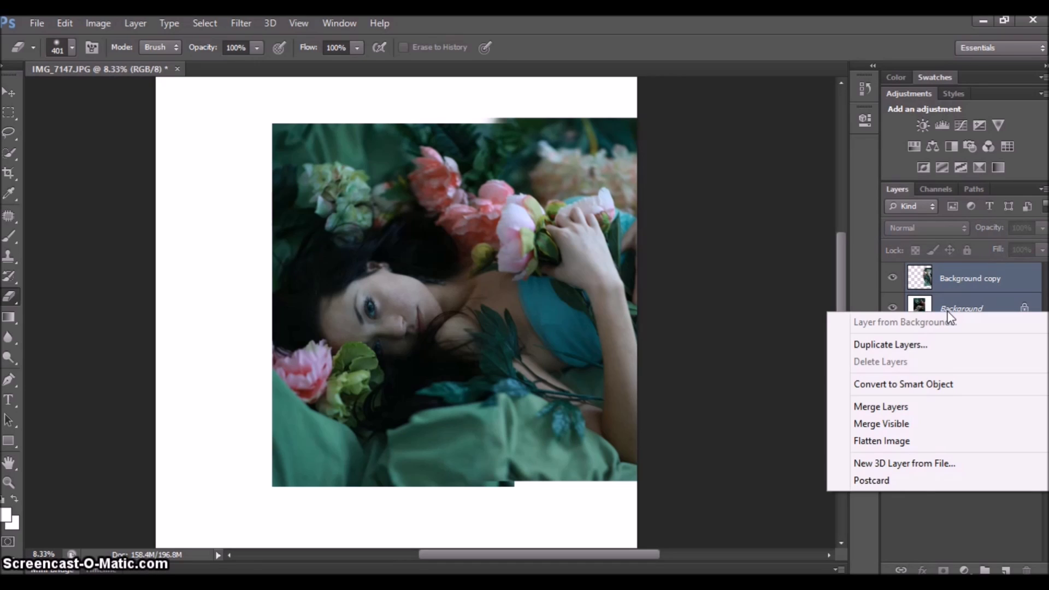
{"action": "left_click", "coordinate": [866, 414]}
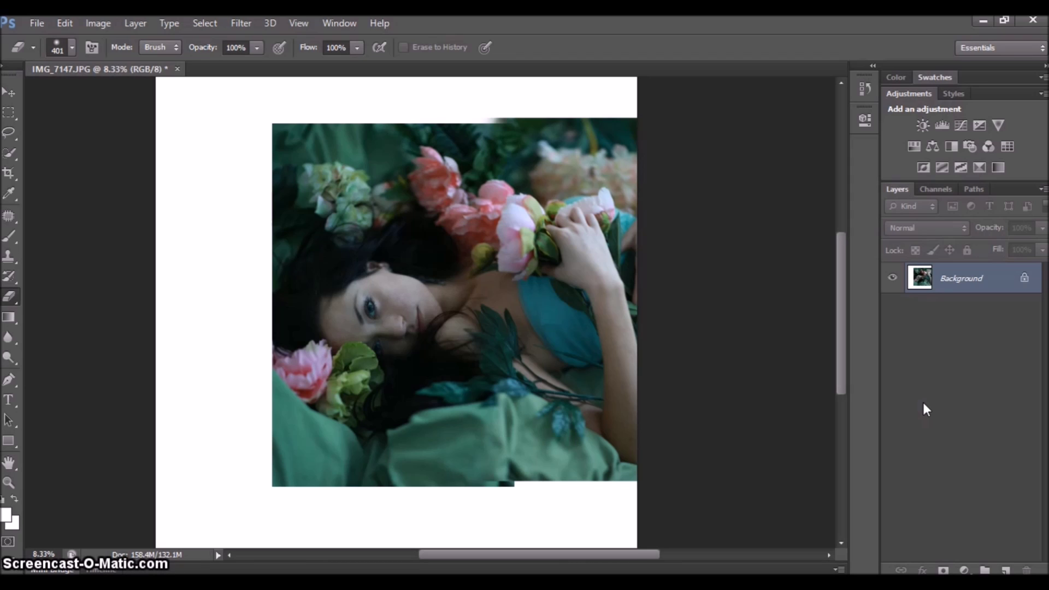
{"action": "left_click", "coordinate": [448, 521]}
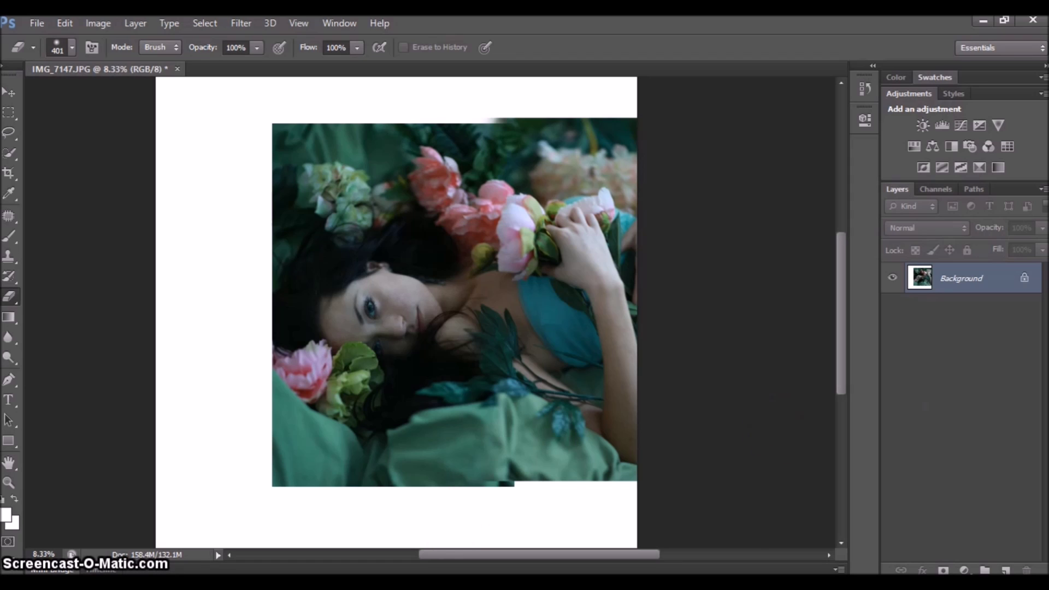
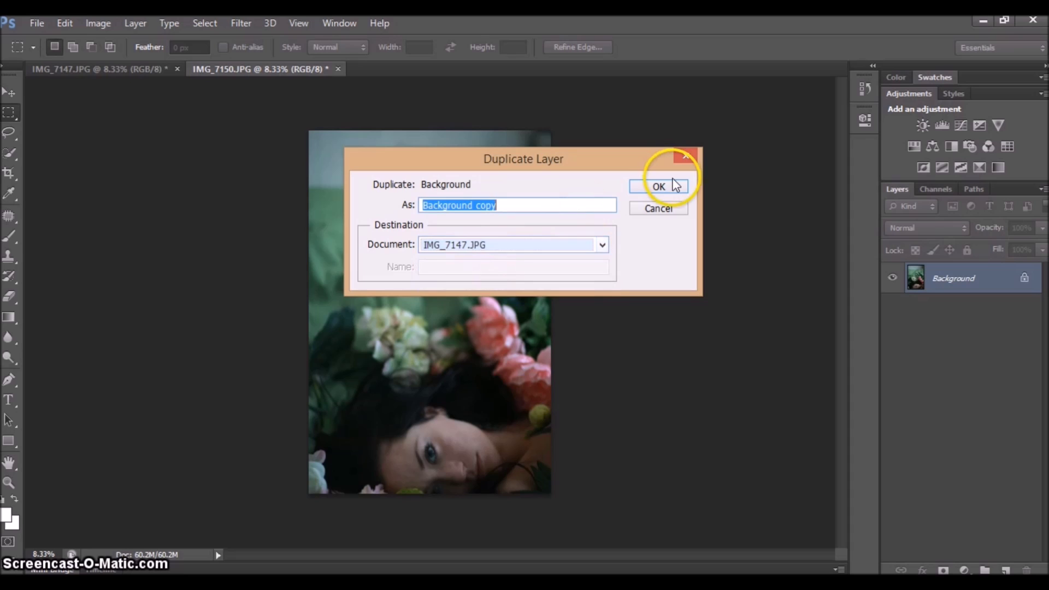
- Duplicate the IMG_7150 background layer into IMG_7147.JPG and move the copy up and left to align with the face and flowers
{"action": "left_click", "coordinate": [662, 188]}
{"action": "left_click", "coordinate": [191, 69]}
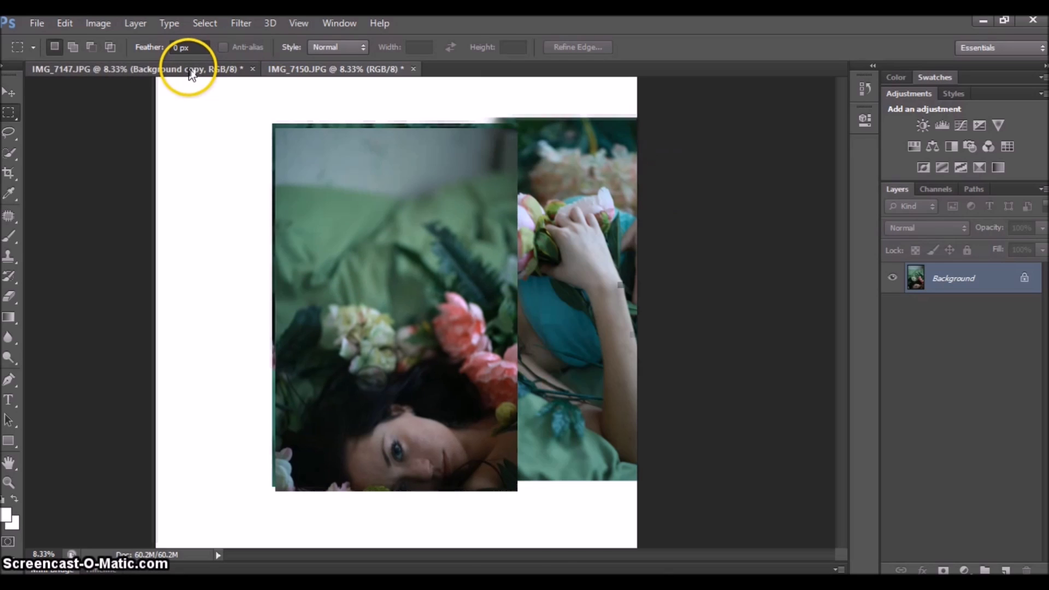
{"action": "left_click", "coordinate": [6, 92]}
{"action": "left_click_drag", "start_coordinate": [356, 267], "coordinate": [348, 180]}
- Set the new layer to Multiply, erase its face, hair and flower overlap with a soft 1057 px eraser, and check it with the Background hidden
{"action": "left_click", "coordinate": [959, 228]}
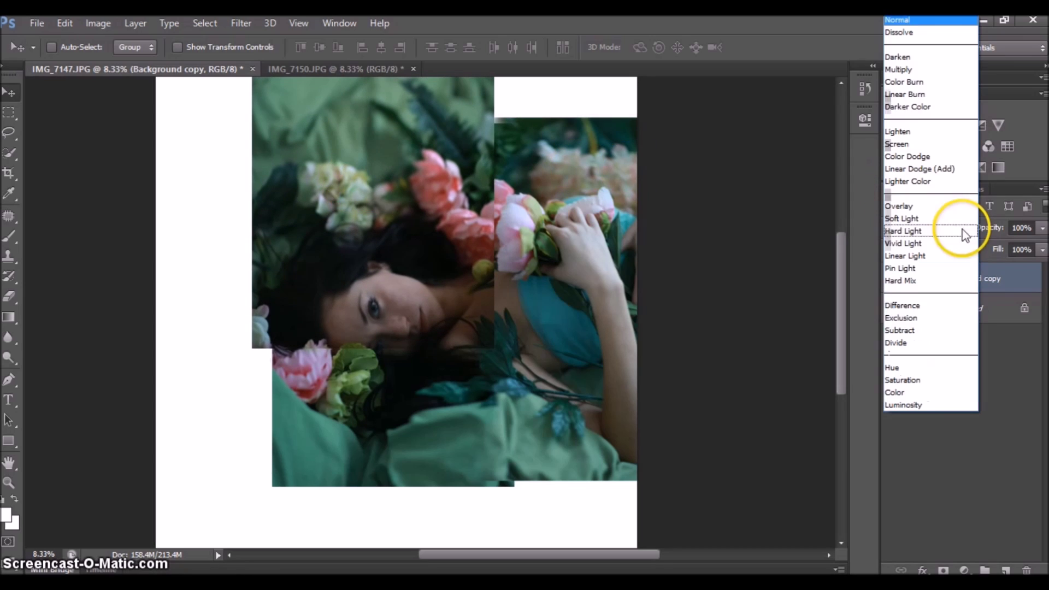
{"action": "left_click", "coordinate": [903, 70]}
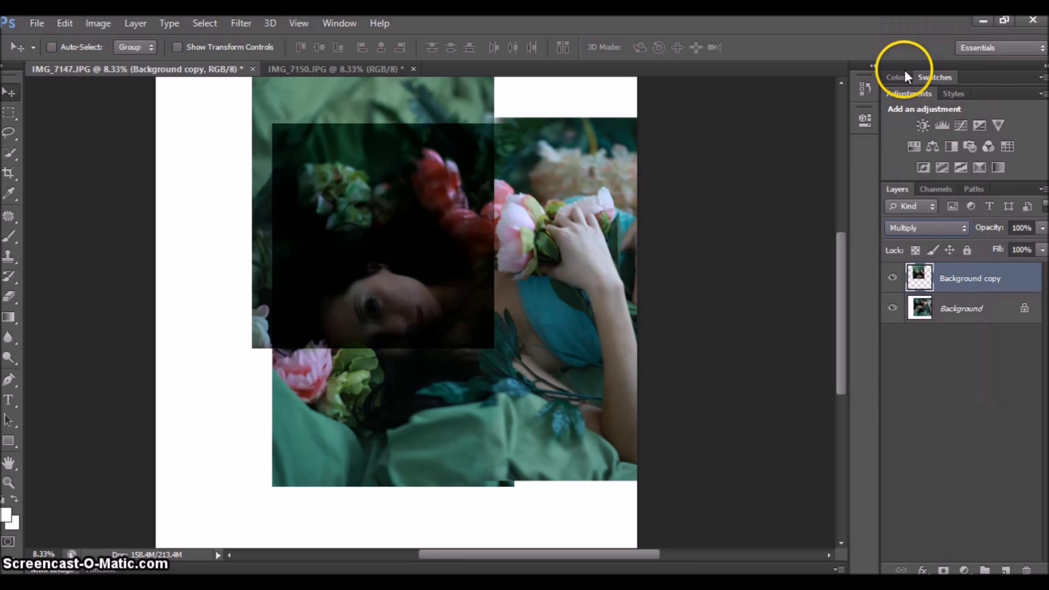
{"action": "left_click", "coordinate": [10, 297]}
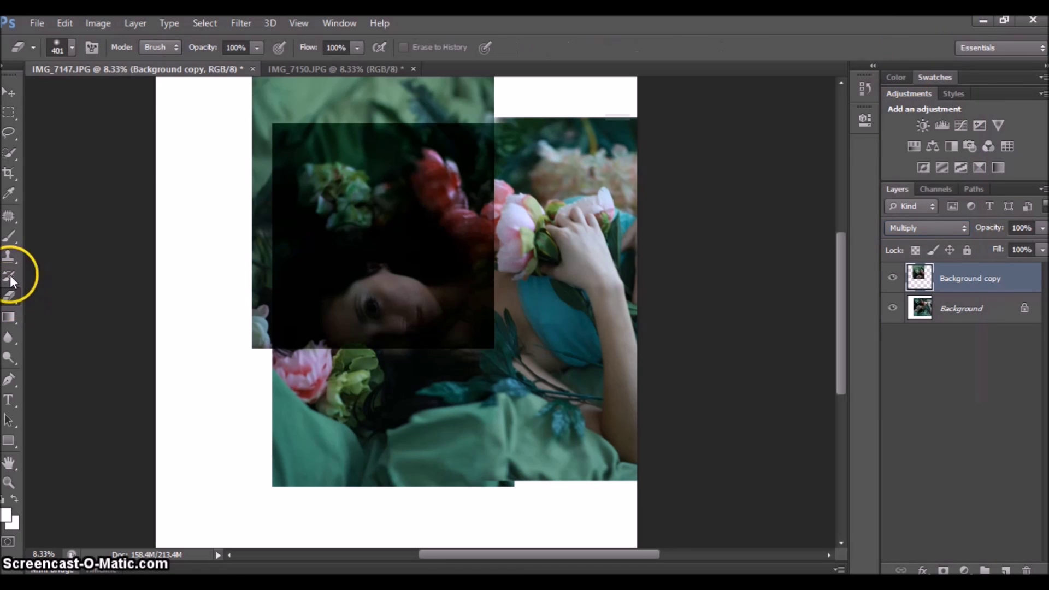
{"action": "left_click", "coordinate": [70, 49]}
{"action": "left_click_drag", "start_coordinate": [142, 93], "coordinate": [151, 94]}
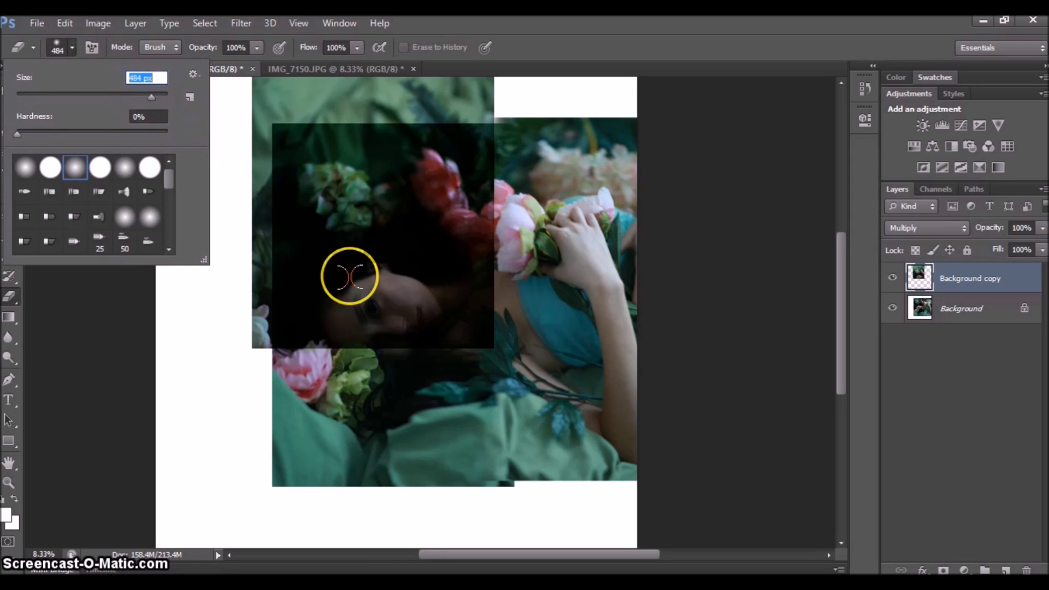
{"action": "left_click_drag", "start_coordinate": [149, 103], "coordinate": [156, 100]}
{"action": "mouse_move", "coordinate": [329, 341]}
{"action": "left_mouse_down"}
{"action": "mouse_move", "coordinate": [321, 350]}
{"action": "mouse_move", "coordinate": [338, 348]}
{"action": "left_mouse_up"}
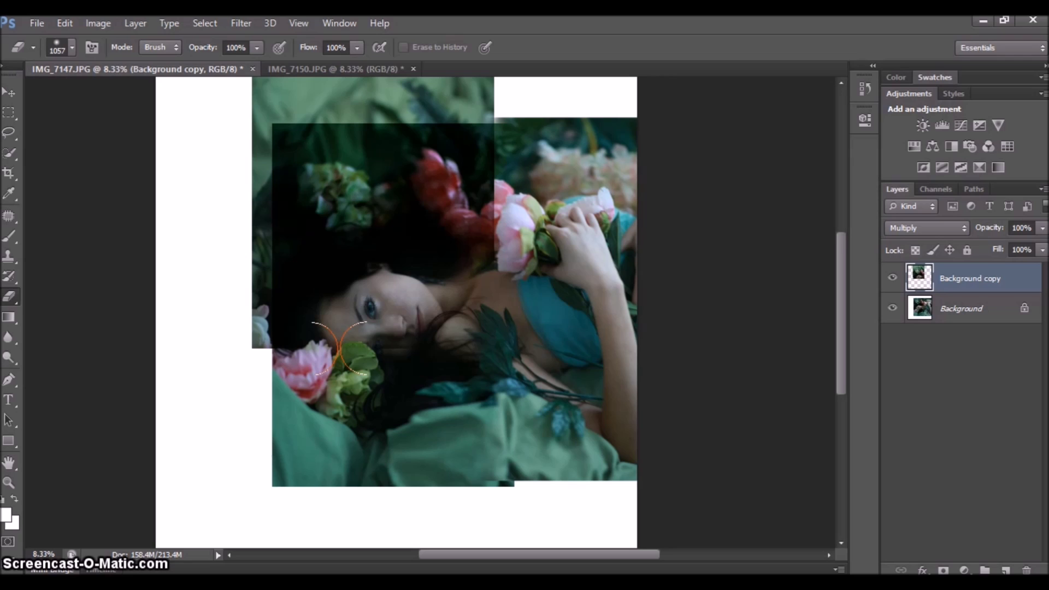
{"action": "mouse_move", "coordinate": [383, 218]}
{"action": "left_mouse_down"}
{"action": "mouse_move", "coordinate": [367, 279]}
{"action": "mouse_move", "coordinate": [357, 236]}
{"action": "mouse_move", "coordinate": [335, 285]}
{"action": "mouse_move", "coordinate": [332, 207]}
{"action": "mouse_move", "coordinate": [360, 186]}
{"action": "mouse_move", "coordinate": [449, 168]}
{"action": "mouse_move", "coordinate": [508, 179]}
{"action": "mouse_move", "coordinate": [477, 180]}
{"action": "mouse_move", "coordinate": [510, 171]}
{"action": "mouse_move", "coordinate": [493, 165]}
{"action": "mouse_move", "coordinate": [485, 286]}
{"action": "mouse_move", "coordinate": [484, 239]}
{"action": "mouse_move", "coordinate": [500, 220]}
{"action": "mouse_move", "coordinate": [462, 234]}
{"action": "mouse_move", "coordinate": [434, 227]}
{"action": "mouse_move", "coordinate": [414, 248]}
{"action": "mouse_move", "coordinate": [448, 250]}
{"action": "mouse_move", "coordinate": [445, 219]}
{"action": "mouse_move", "coordinate": [421, 222]}
{"action": "mouse_move", "coordinate": [428, 245]}
{"action": "mouse_move", "coordinate": [377, 299]}
{"action": "mouse_move", "coordinate": [391, 286]}
{"action": "mouse_move", "coordinate": [368, 234]}
{"action": "mouse_move", "coordinate": [364, 245]}
{"action": "mouse_move", "coordinate": [343, 233]}
{"action": "mouse_move", "coordinate": [344, 215]}
{"action": "mouse_move", "coordinate": [373, 239]}
{"action": "mouse_move", "coordinate": [419, 238]}
{"action": "mouse_move", "coordinate": [484, 227]}
{"action": "mouse_move", "coordinate": [460, 213]}
{"action": "mouse_move", "coordinate": [504, 189]}
{"action": "left_mouse_up"}
{"action": "left_click", "coordinate": [893, 309]}
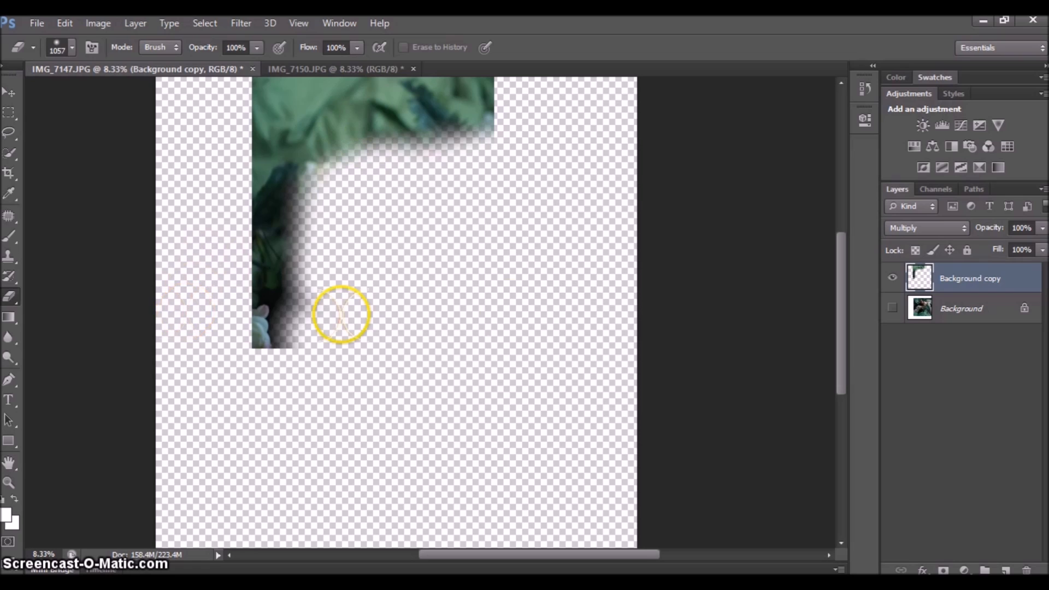
{"action": "left_click", "coordinate": [893, 309]}
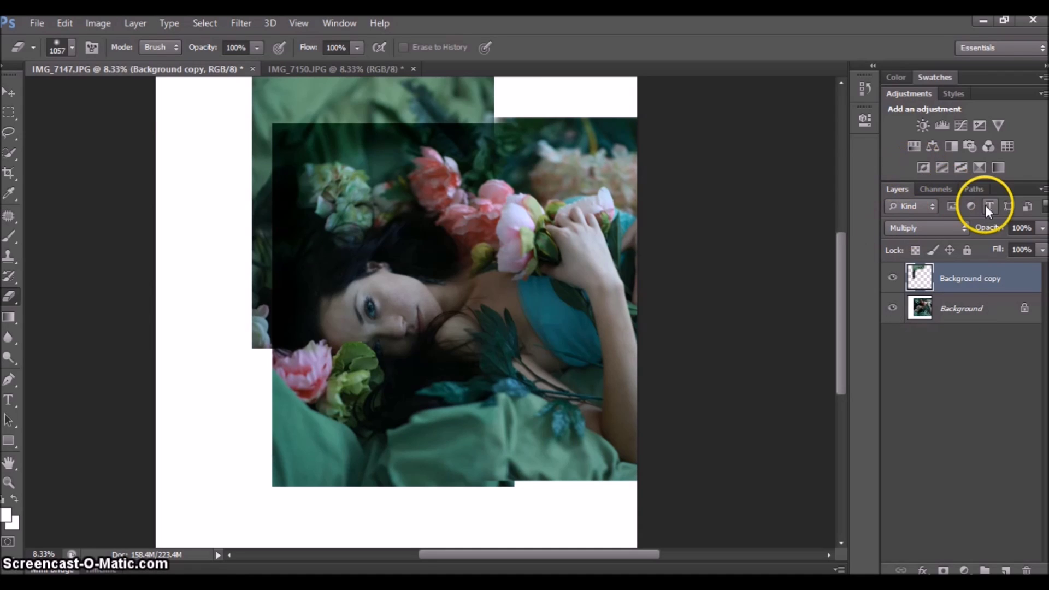
- Set the Background copy layer's blend mode to Normal and fine-tune its position over the merged photo
{"action": "left_click", "coordinate": [968, 224]}
{"action": "left_click", "coordinate": [904, 20]}
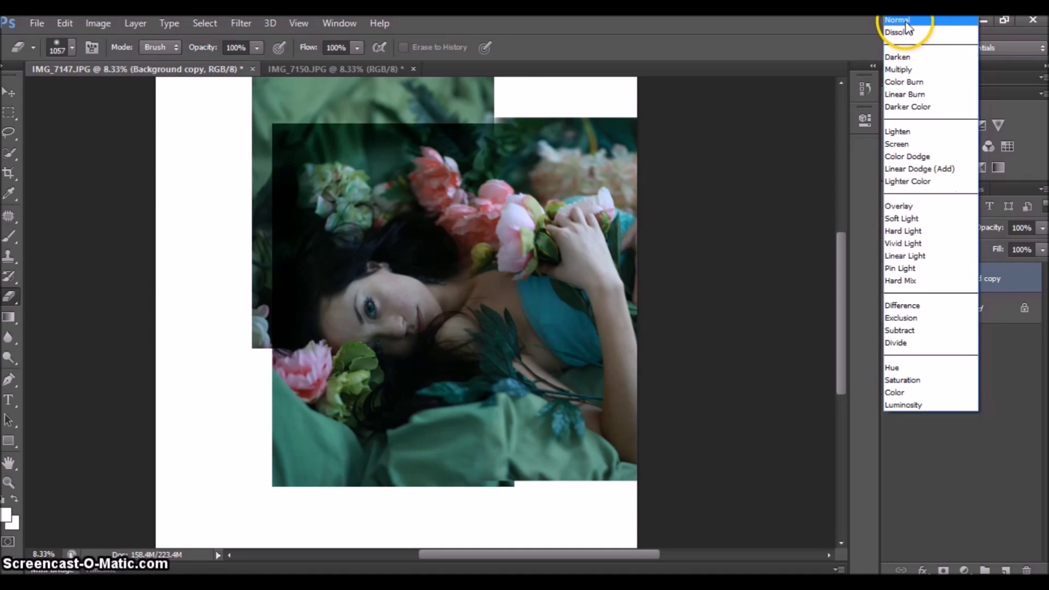
{"action": "left_click", "coordinate": [7, 93]}
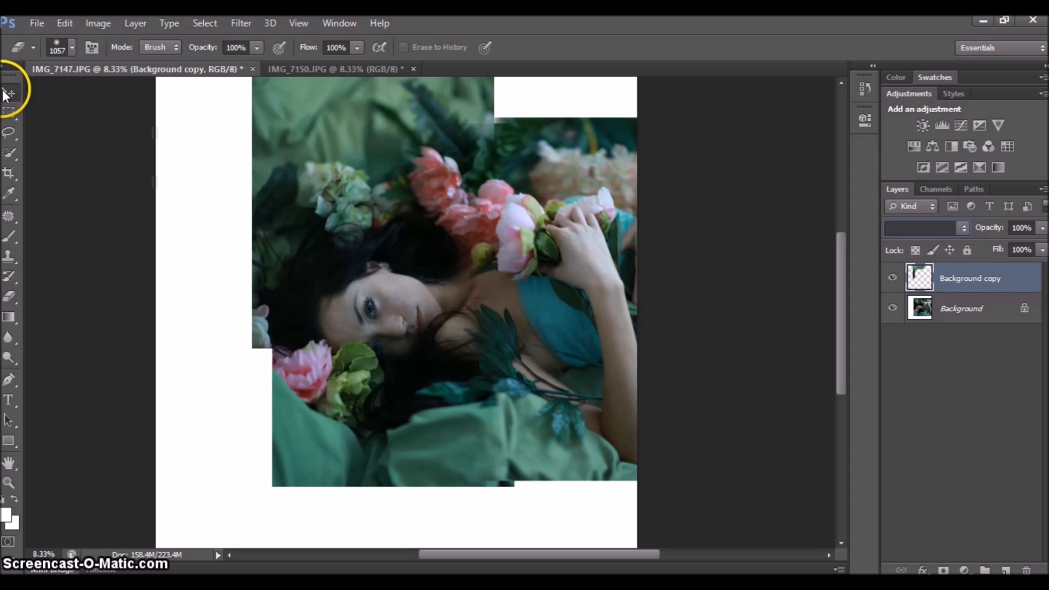
{"action": "mouse_move", "coordinate": [330, 116]}
{"action": "left_mouse_down"}
{"action": "mouse_move", "coordinate": [334, 105]}
{"action": "mouse_move", "coordinate": [329, 122]}
{"action": "left_mouse_up"}
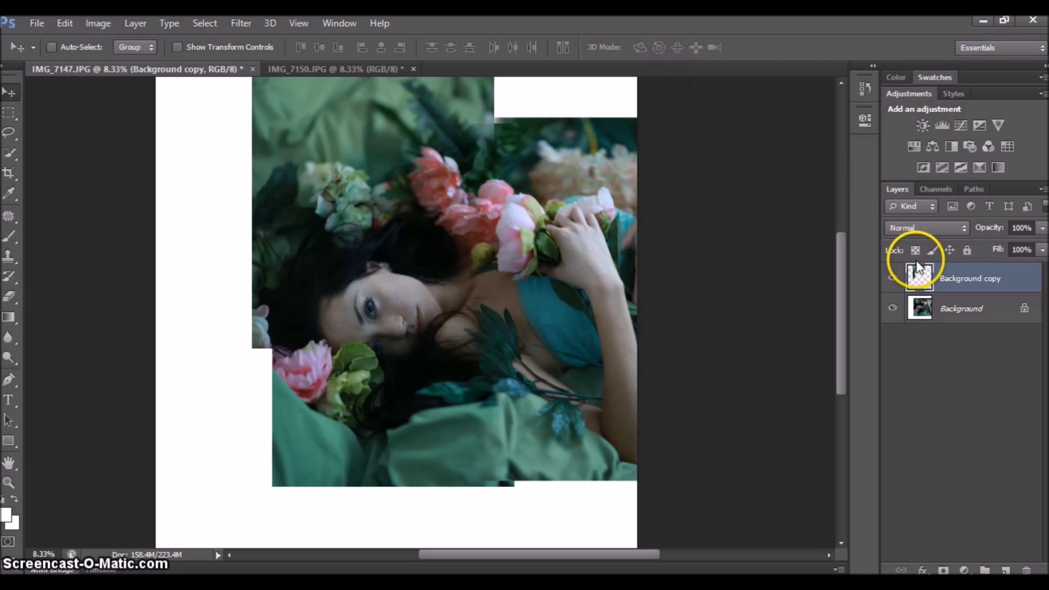
- Toggle the Background copy layer's visibility to compare its alignment and tones with the merged photo below
{"action": "left_click", "coordinate": [892, 279]}
{"action": "left_click", "coordinate": [892, 280]}
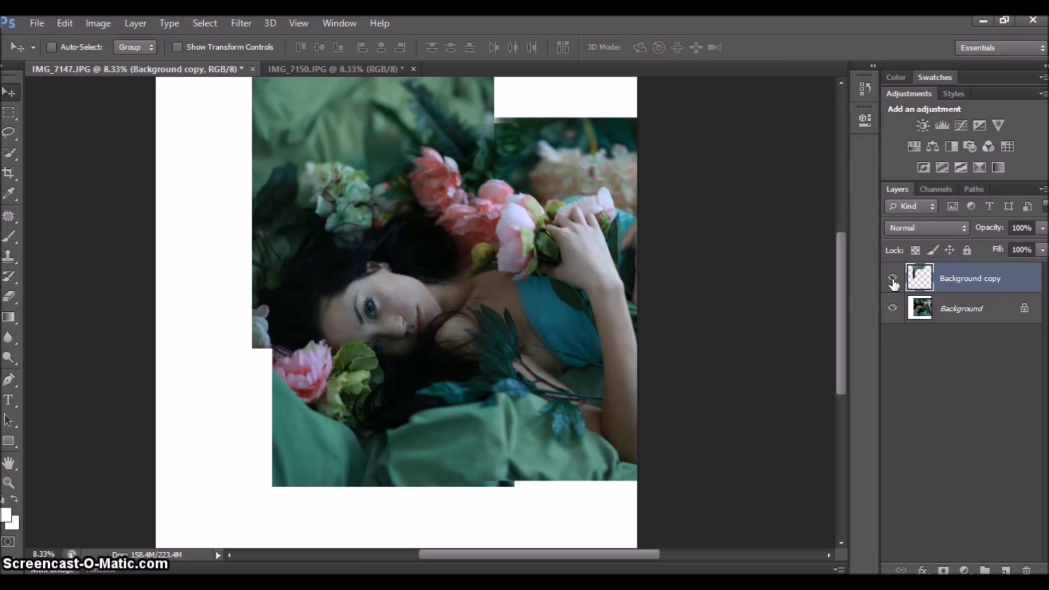
{"action": "left_click", "coordinate": [893, 280]}
{"action": "left_click", "coordinate": [892, 280]}
{"action": "left_click", "coordinate": [502, 167]}
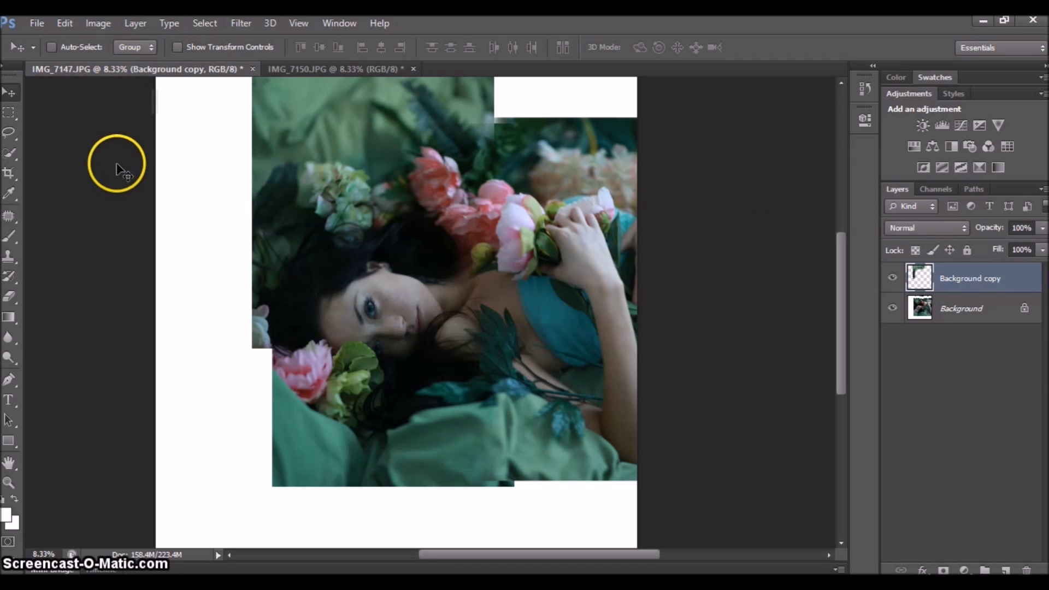
- Darken the Background copy layer with a Curves adjustment, placing an RGB point at input 67, output 54
{"action": "left_click", "coordinate": [92, 24]}
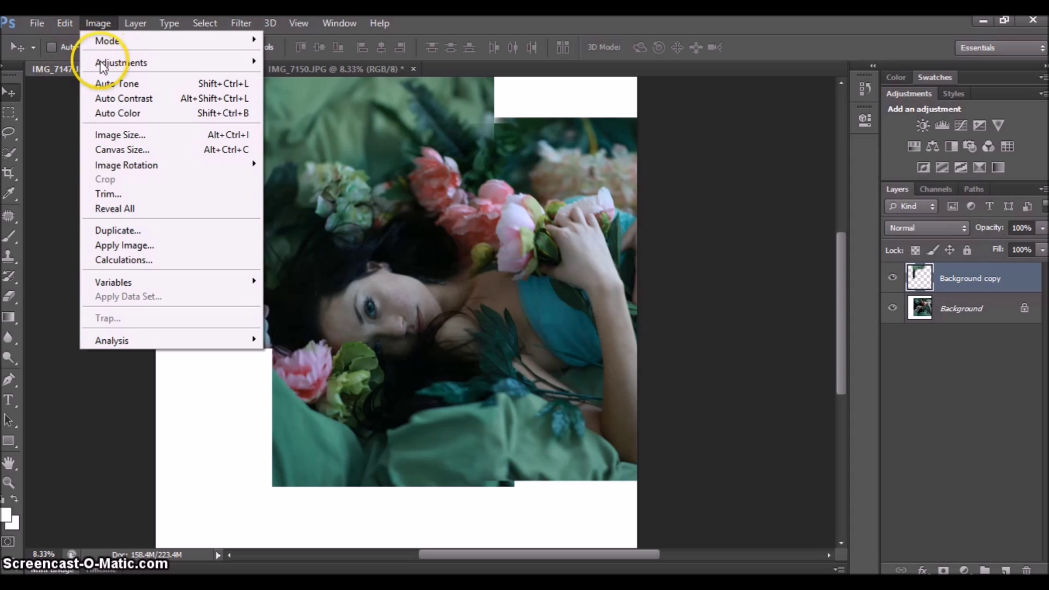
{"action": "mouse_move", "coordinate": [109, 62]}
{"action": "left_click", "coordinate": [281, 90]}
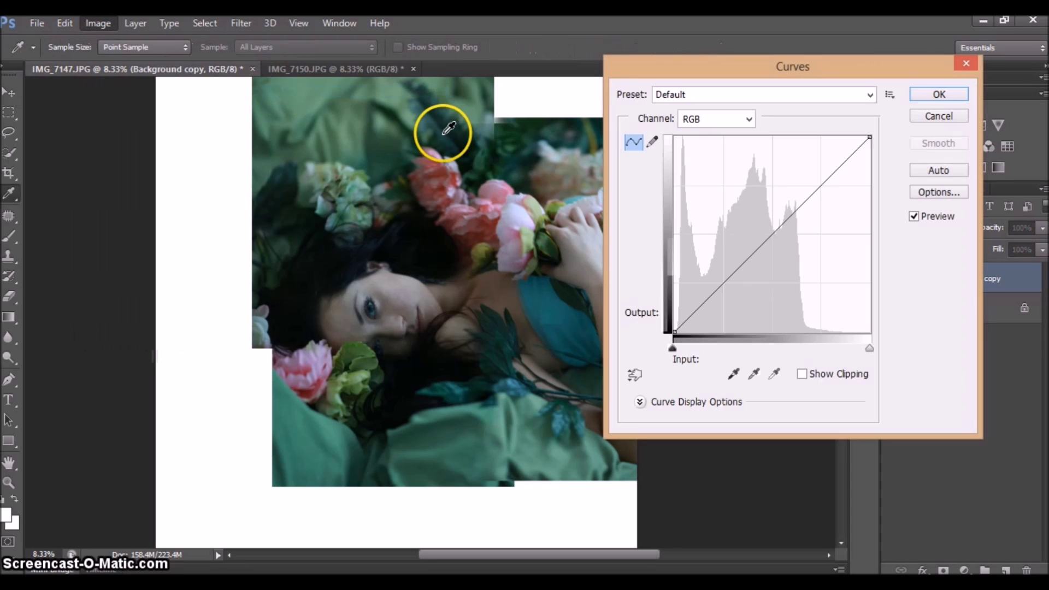
{"action": "left_click_drag", "start_coordinate": [723, 285], "coordinate": [726, 290]}
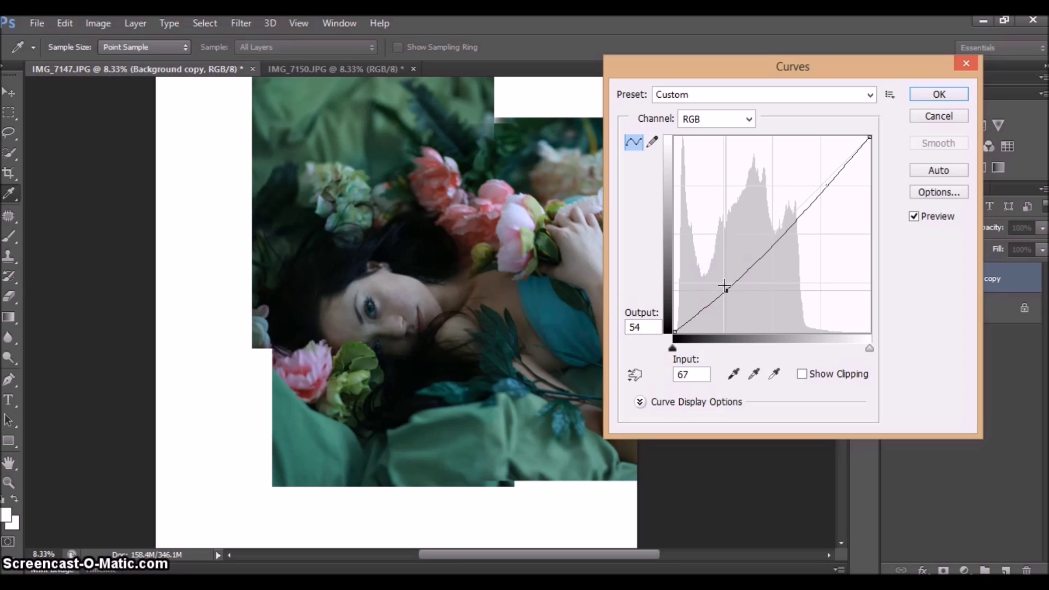
{"action": "left_click", "coordinate": [935, 94]}
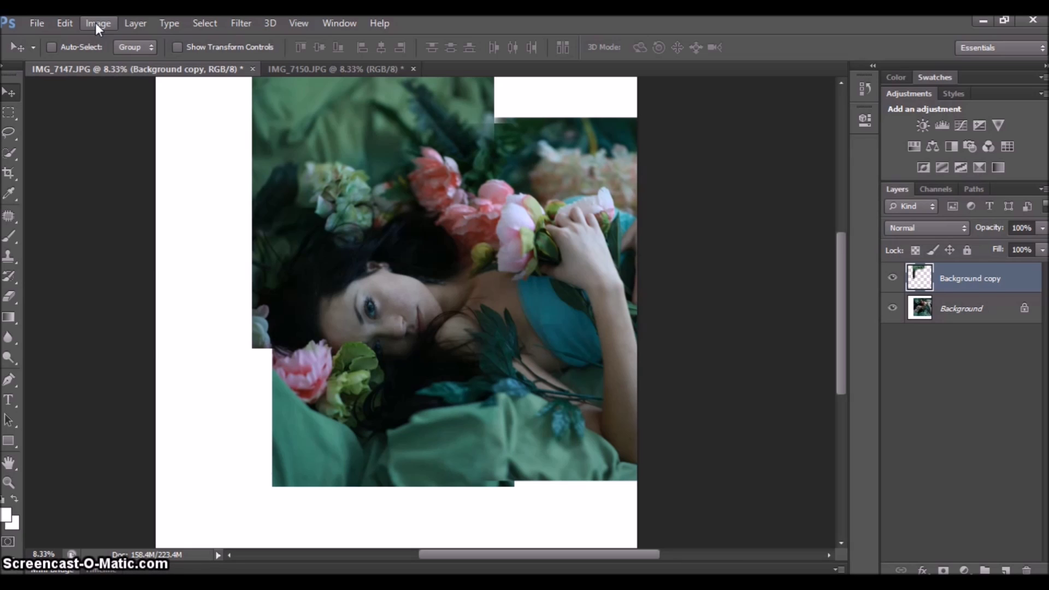
- Apply Selective Color to the Background copy layer, setting Yellow to -7% in the Neutrals
{"action": "left_click", "coordinate": [95, 22]}
{"action": "left_click", "coordinate": [116, 64]}
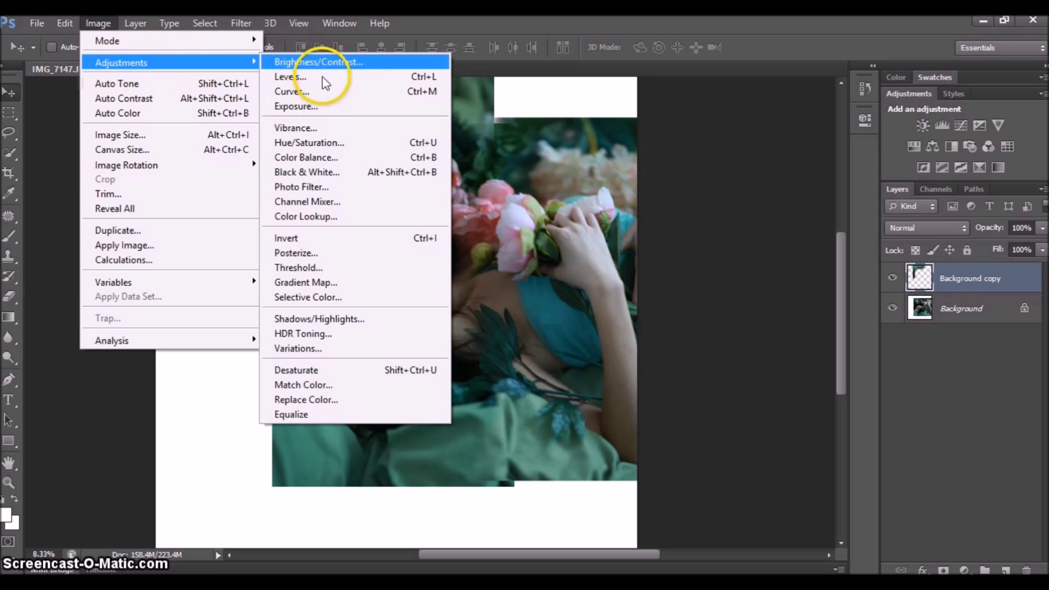
{"action": "left_click", "coordinate": [308, 297]}
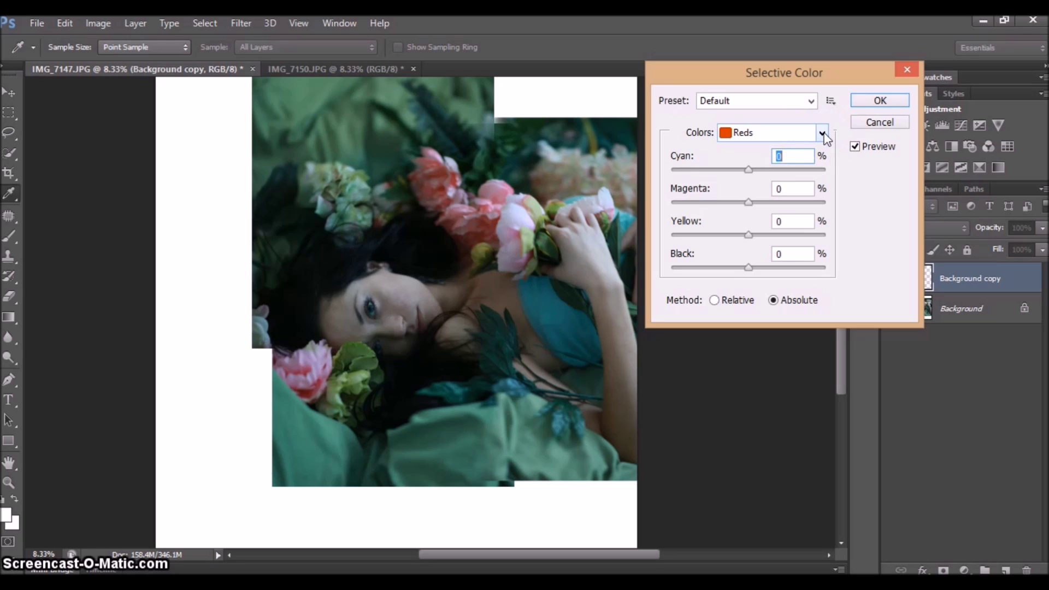
{"action": "left_click", "coordinate": [822, 132]}
{"action": "left_click", "coordinate": [756, 253]}
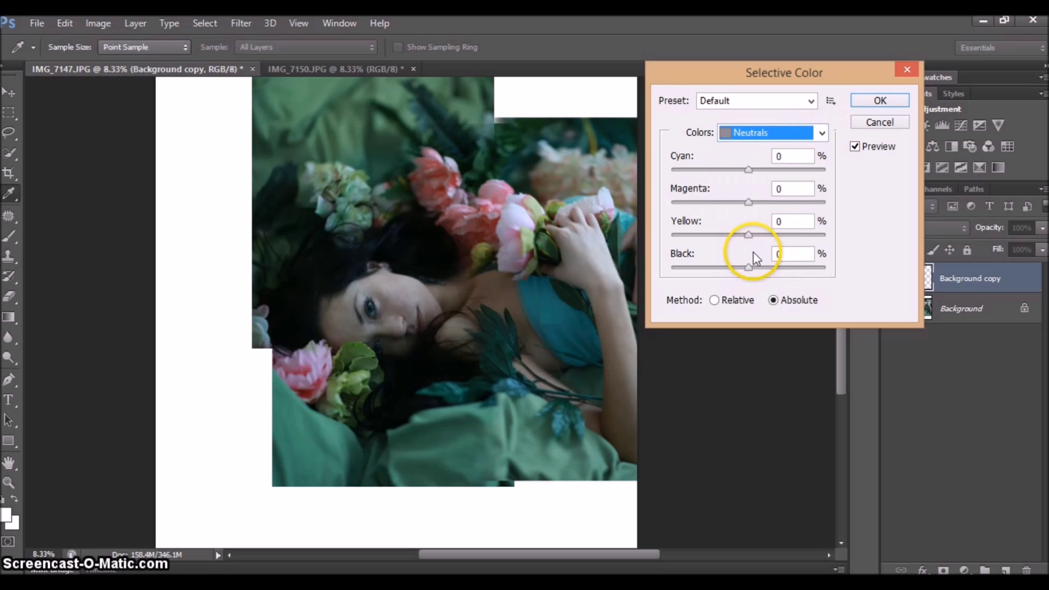
{"action": "left_click_drag", "start_coordinate": [748, 235], "coordinate": [746, 236]}
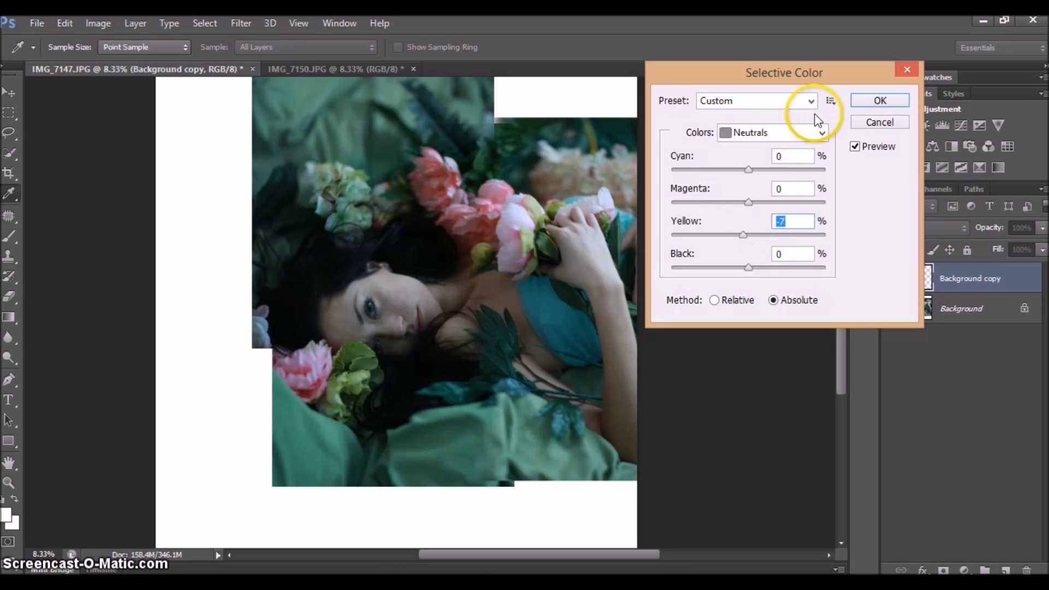
{"action": "left_click", "coordinate": [869, 100]}
{"action": "left_click_drag", "start_coordinate": [907, 277], "coordinate": [945, 288]}
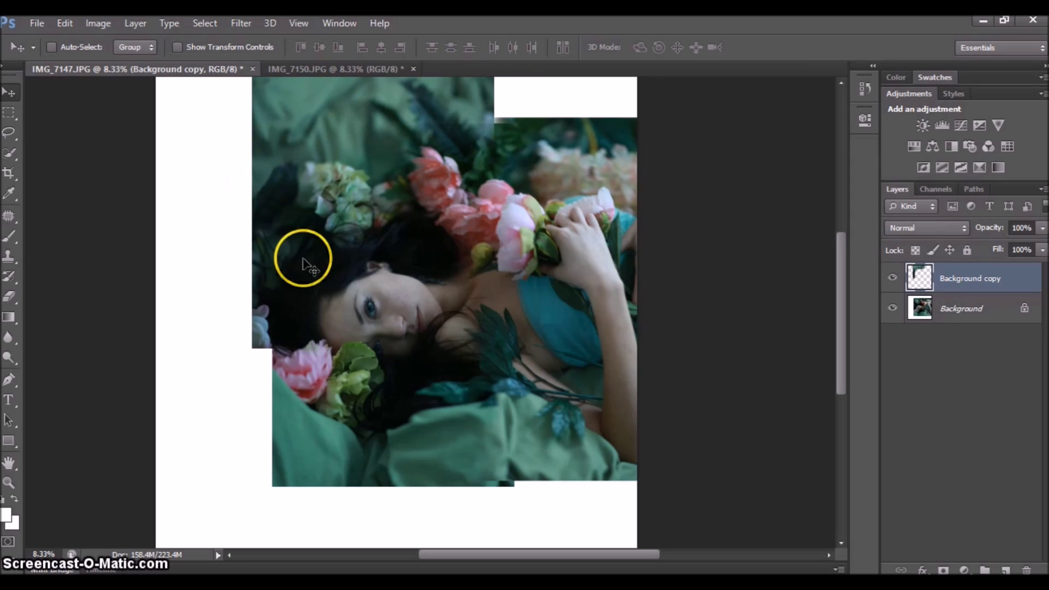
- Merge the Background copy layer with the Background layer
{"action": "left_click", "coordinate": [956, 310], "text": "shift"}
{"action": "right_click", "coordinate": [956, 308]}
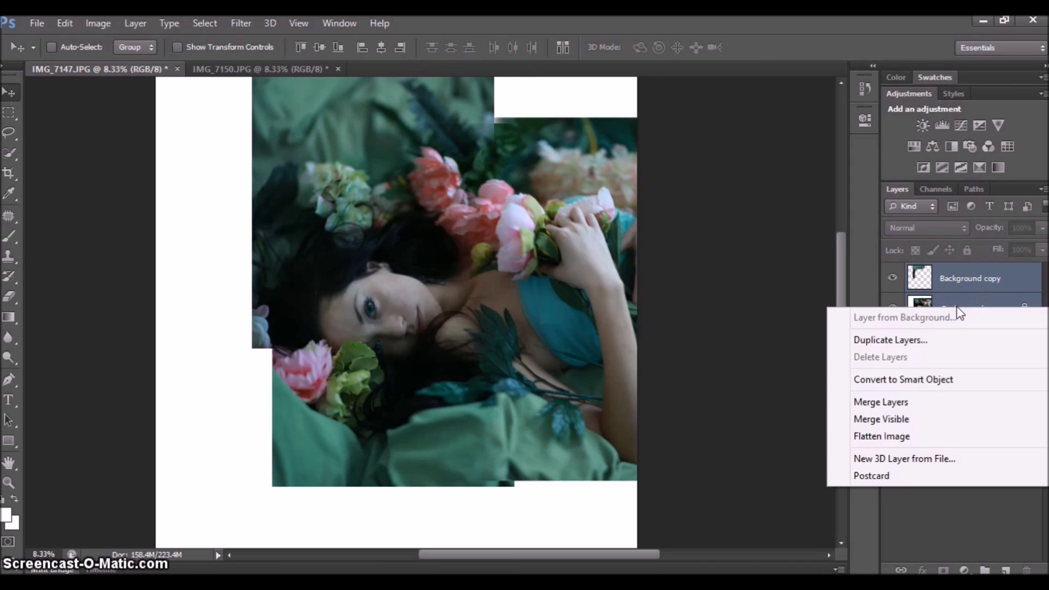
{"action": "left_click", "coordinate": [897, 405]}
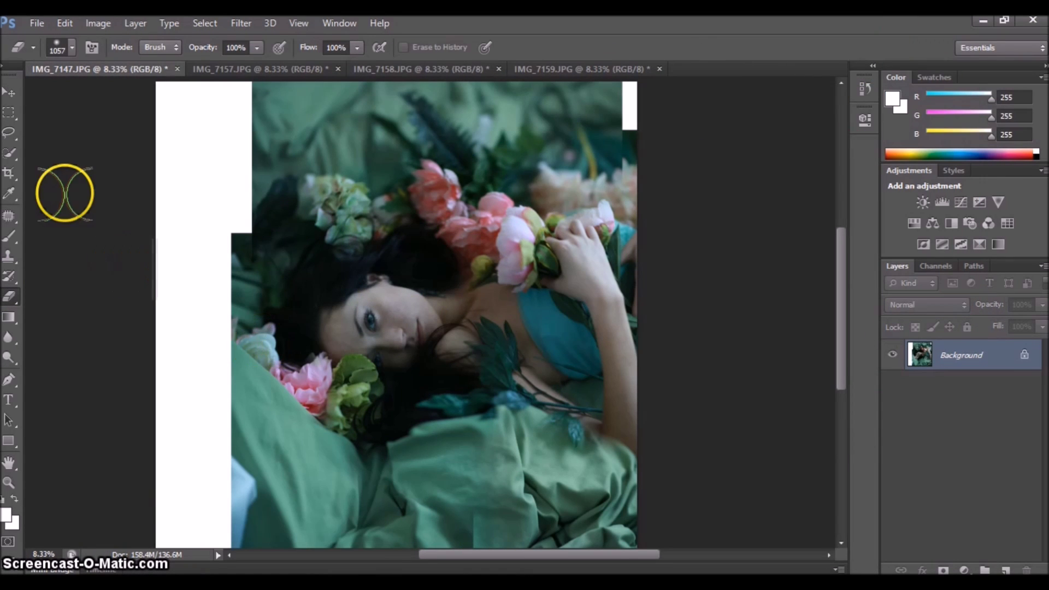
- Crop the merged image with an unconstrained ratio, cutting away the blank white strip along the photo's left side
{"action": "left_click", "coordinate": [9, 175]}
{"action": "right_click", "coordinate": [358, 219]}
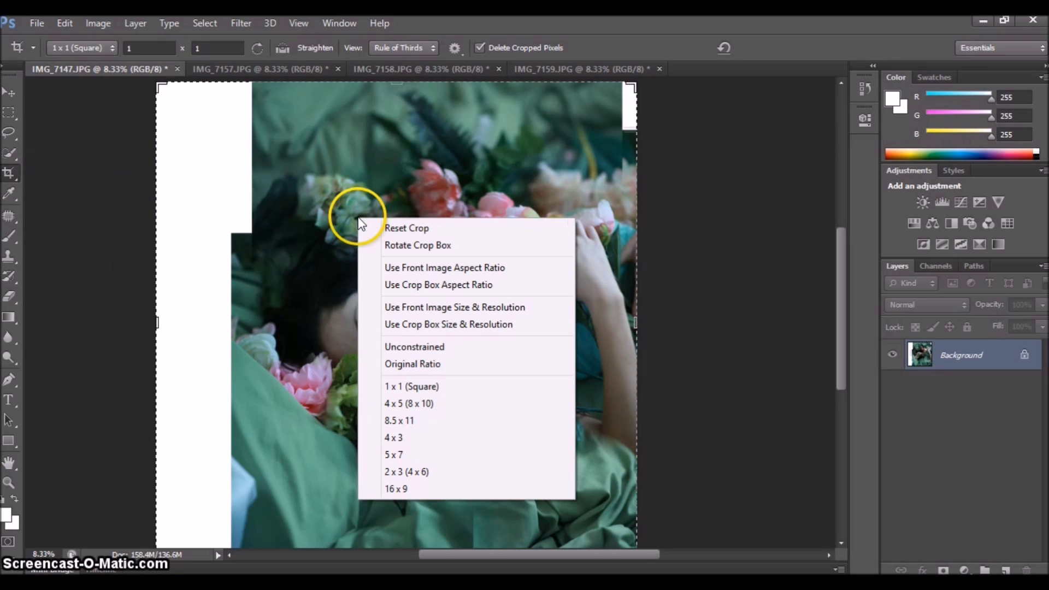
{"action": "left_click", "coordinate": [391, 231]}
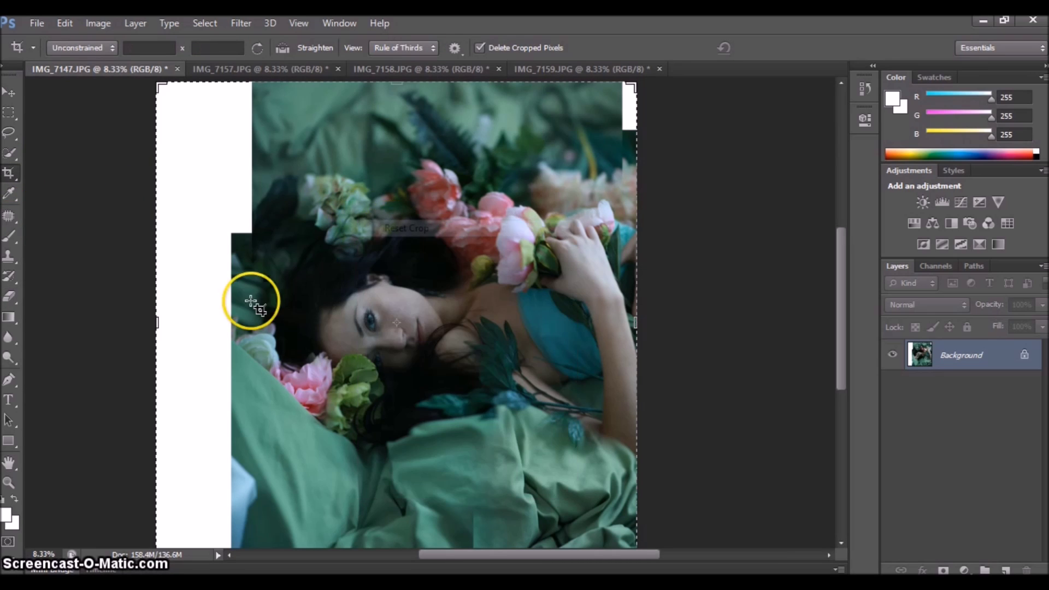
{"action": "left_click_drag", "start_coordinate": [154, 321], "coordinate": [154, 321]}
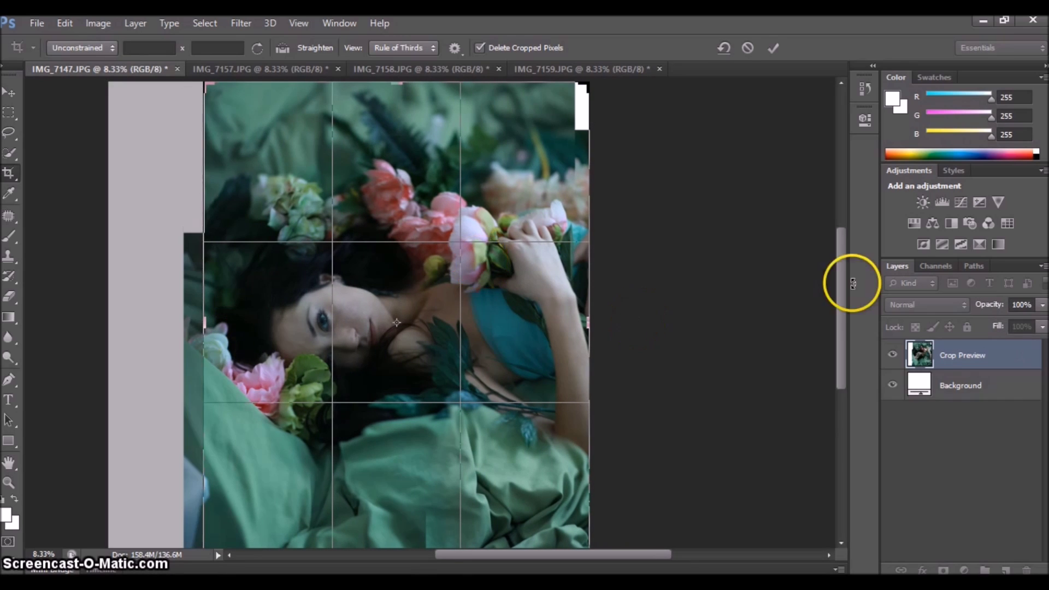
{"action": "mouse_move", "coordinate": [840, 275]}
{"action": "left_mouse_down"}
{"action": "mouse_move", "coordinate": [848, 316]}
{"action": "mouse_move", "coordinate": [842, 277]}
{"action": "left_mouse_up"}
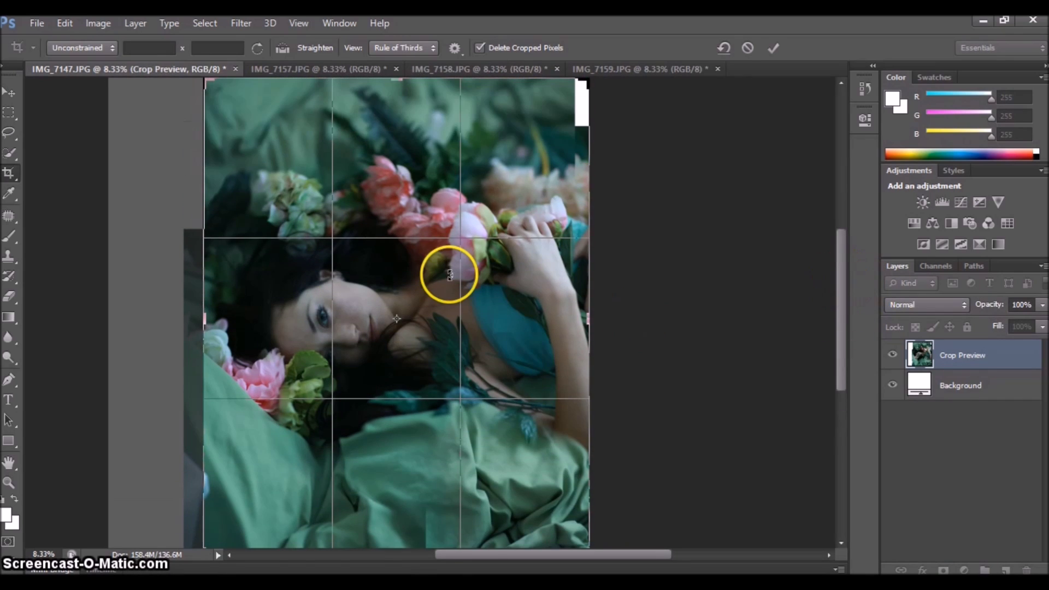
{"action": "right_click", "coordinate": [448, 268]}
{"action": "left_click", "coordinate": [484, 550]}
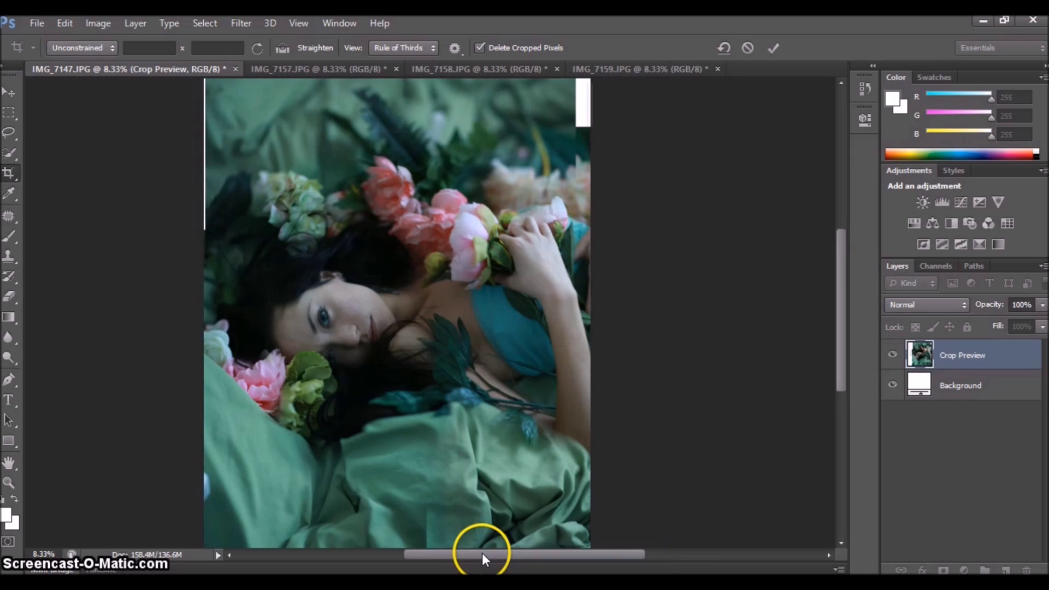
{"action": "key", "text": "z"}
{"action": "left_click", "coordinate": [148, 433], "text": "alt"}
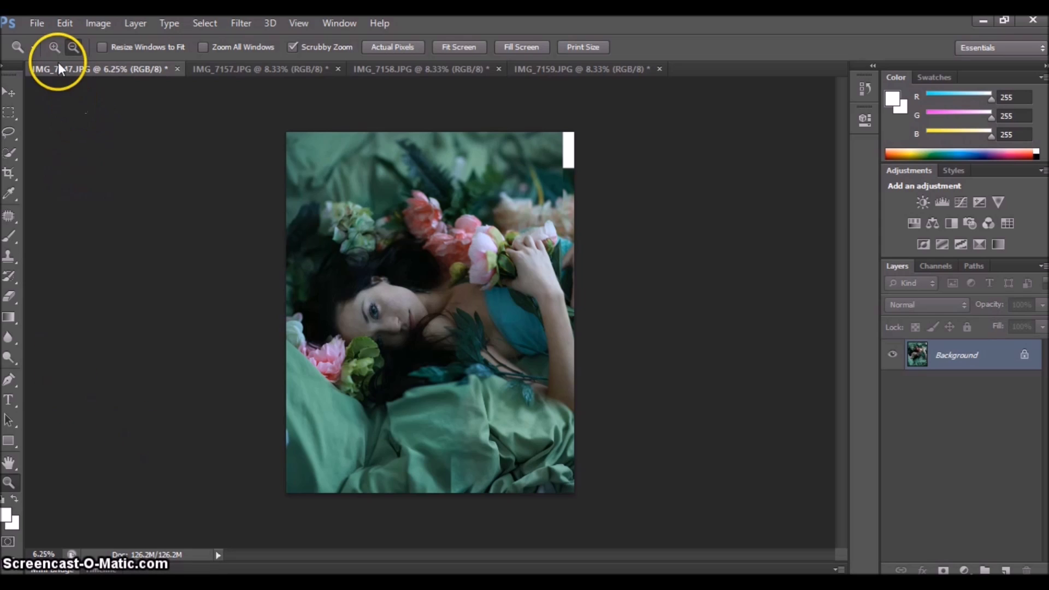
- Duplicate the Background layer of the cropped image for retouching the blank upper-right corner
{"action": "left_click_drag", "start_coordinate": [506, 232], "coordinate": [547, 210]}
{"action": "left_click", "coordinate": [557, 171]}
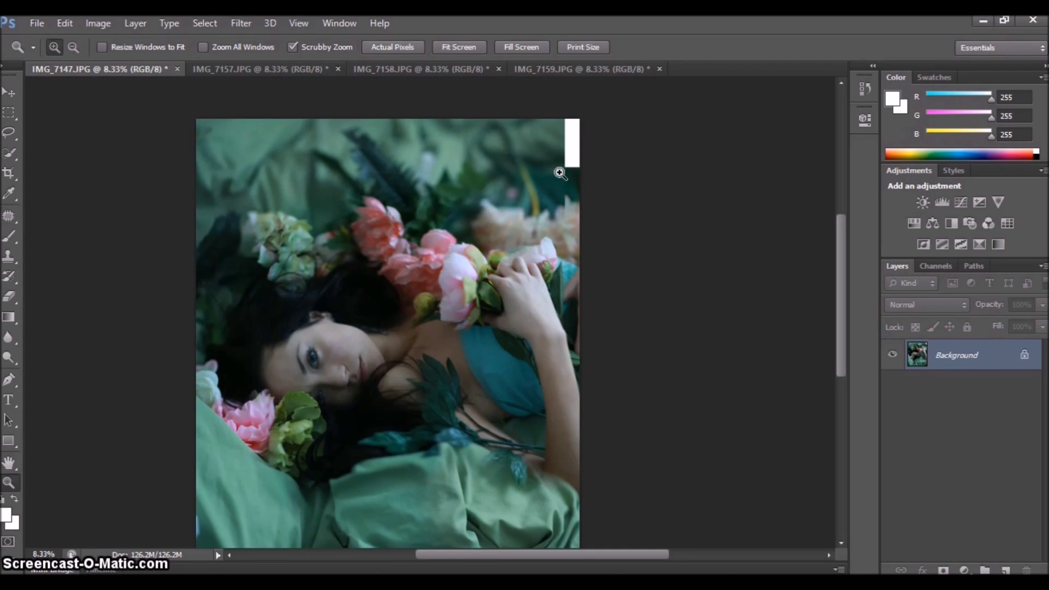
{"action": "left_click", "coordinate": [559, 172]}
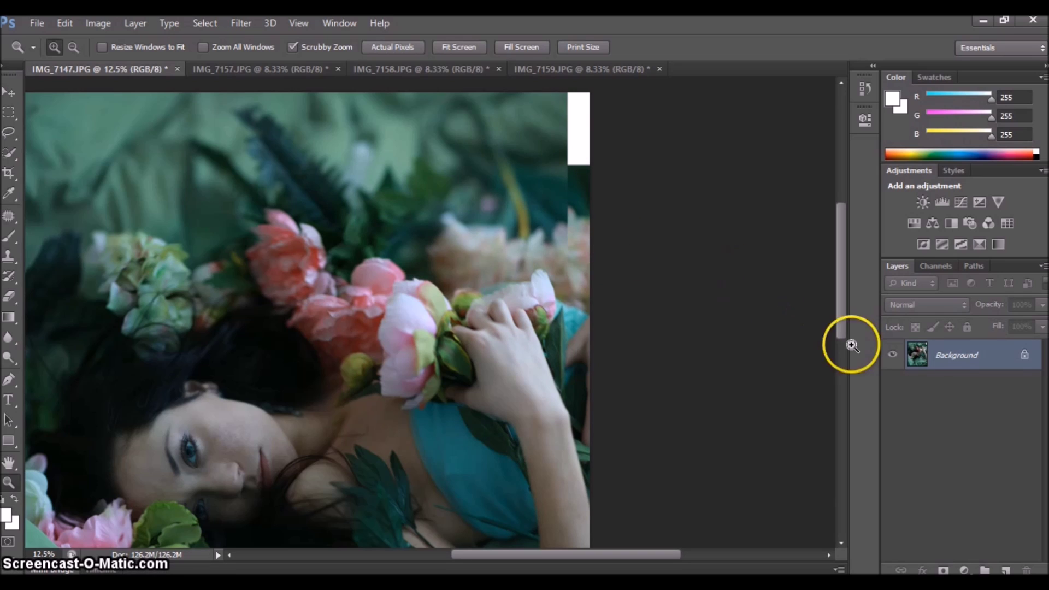
{"action": "right_click", "coordinate": [925, 352]}
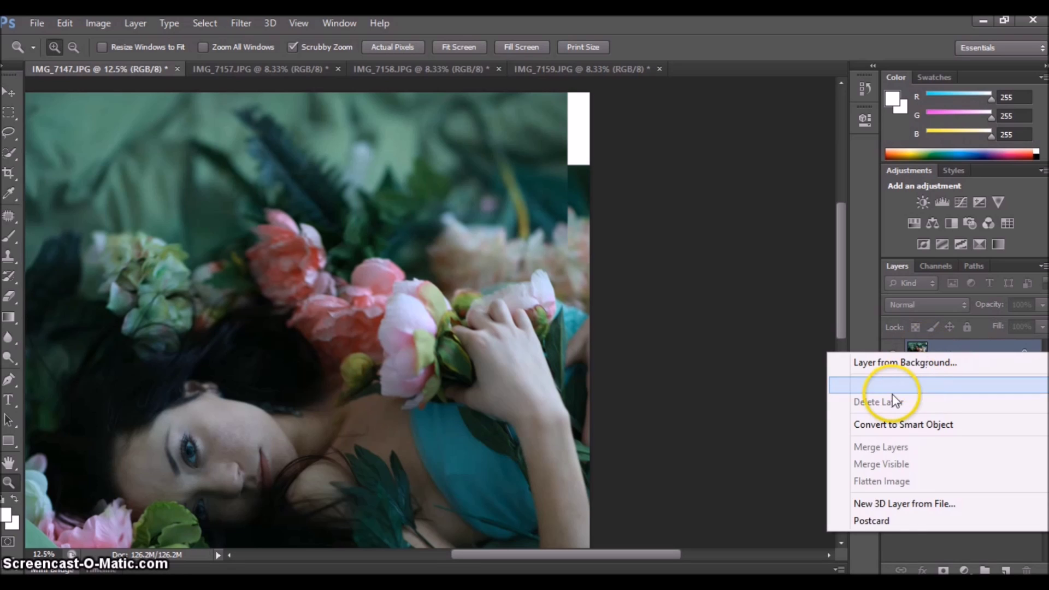
{"action": "left_click", "coordinate": [892, 385]}
{"action": "left_click", "coordinate": [659, 184]}
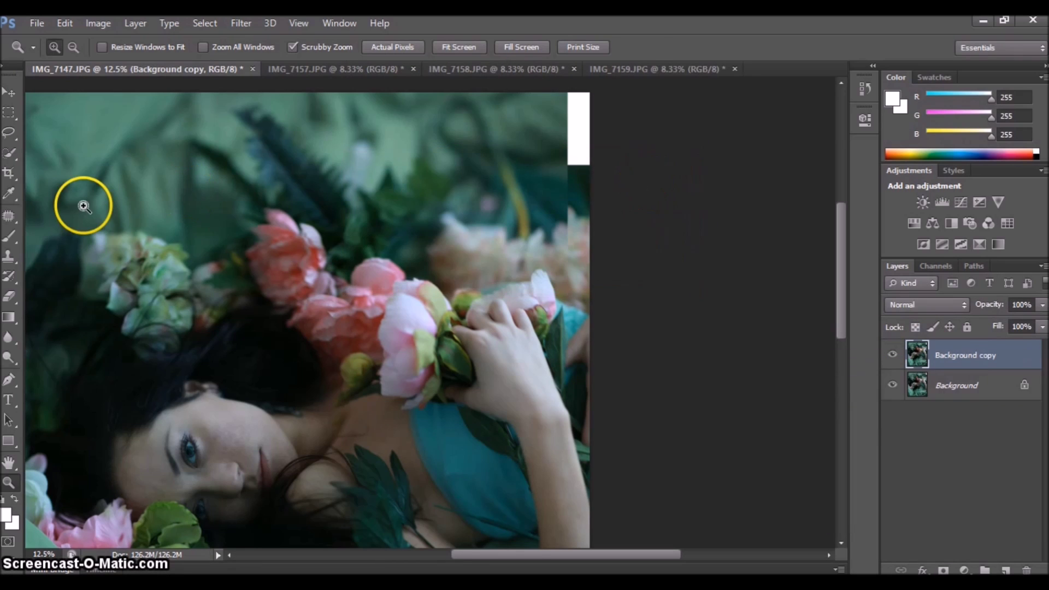
- Clone Stamp green fabric over the white upper-right corner of the duplicate layer, using a 401 px brush at 0% hardness
{"action": "left_click", "coordinate": [10, 257]}
{"action": "left_click", "coordinate": [12, 258]}
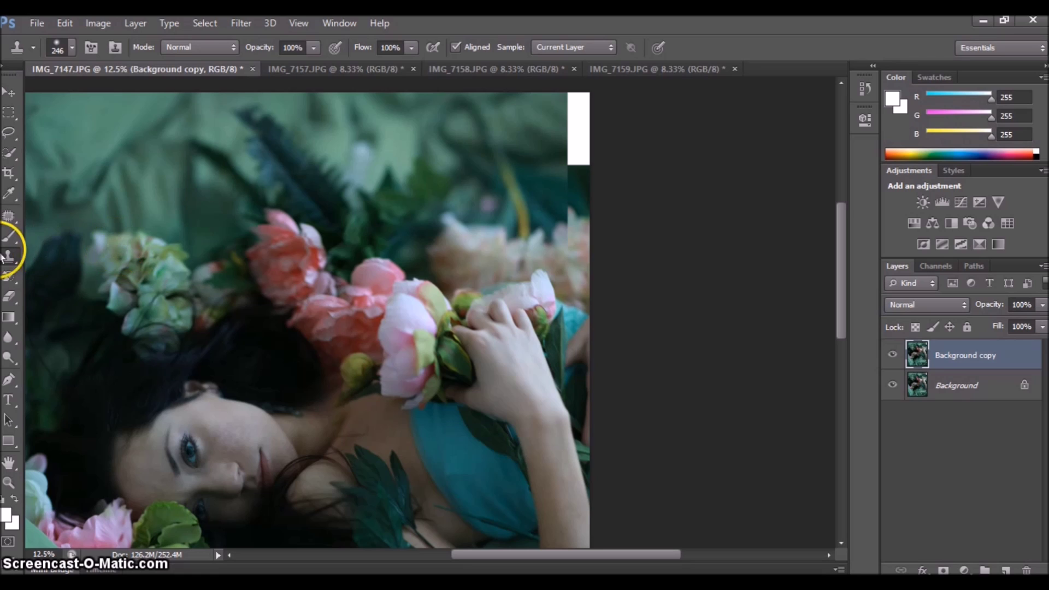
{"action": "left_click", "coordinate": [73, 47]}
{"action": "left_click_drag", "start_coordinate": [134, 99], "coordinate": [142, 99]}
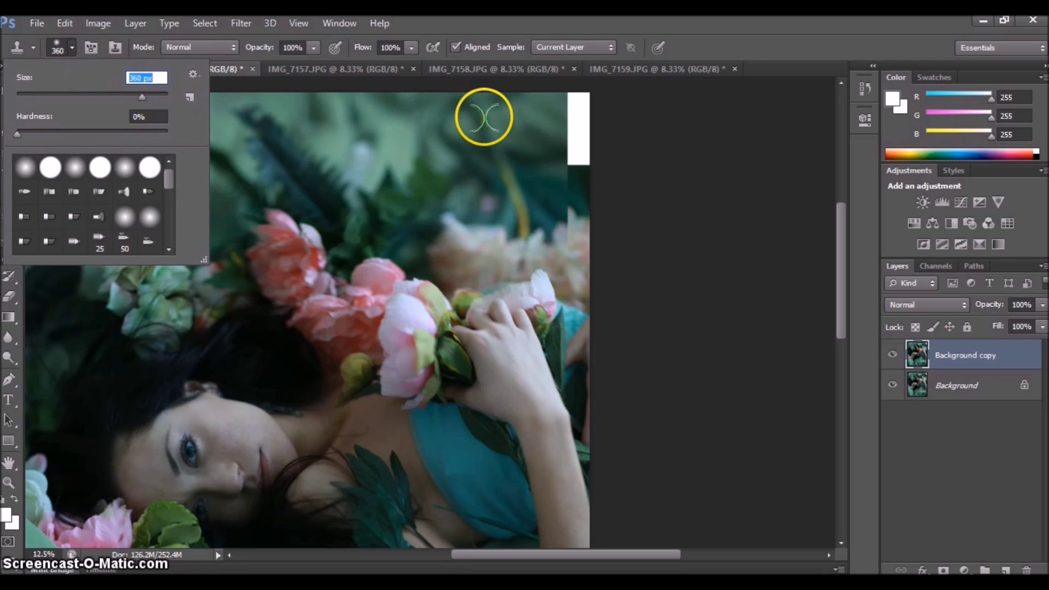
{"action": "left_click", "coordinate": [145, 96]}
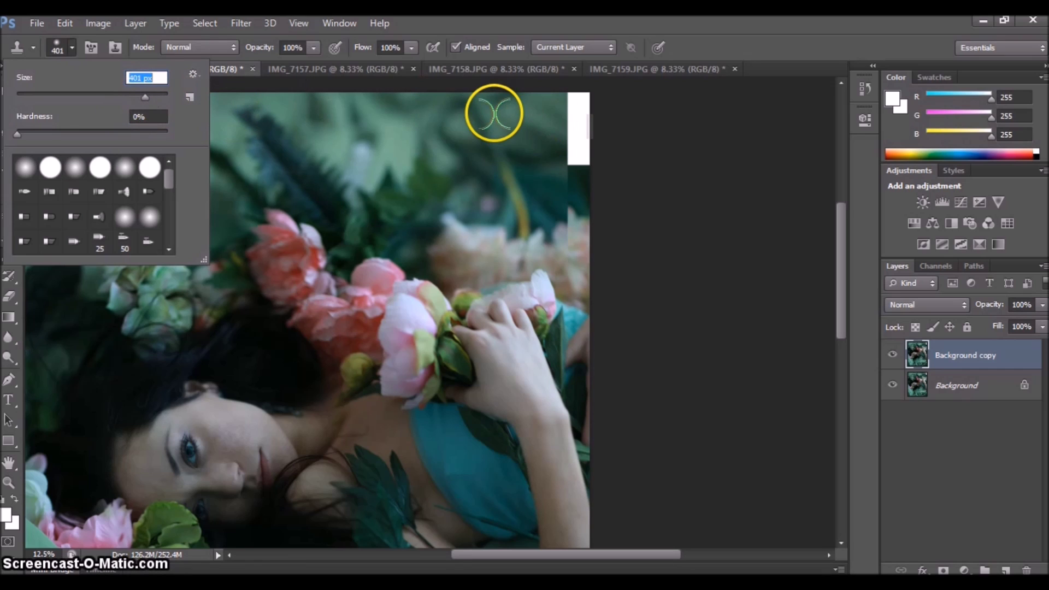
{"action": "left_click", "coordinate": [702, 121]}
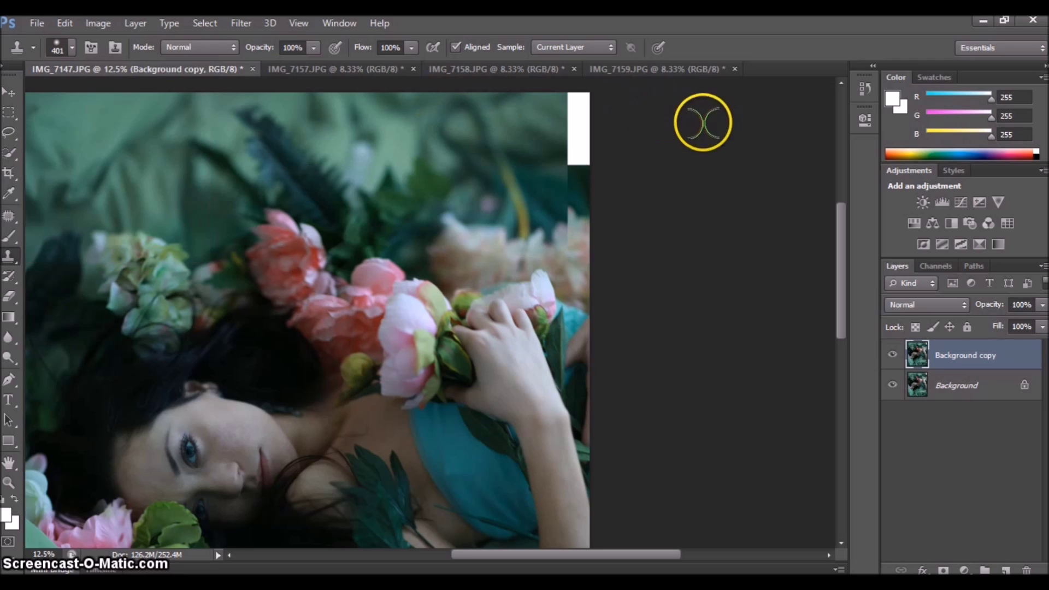
{"action": "left_click", "coordinate": [528, 250]}
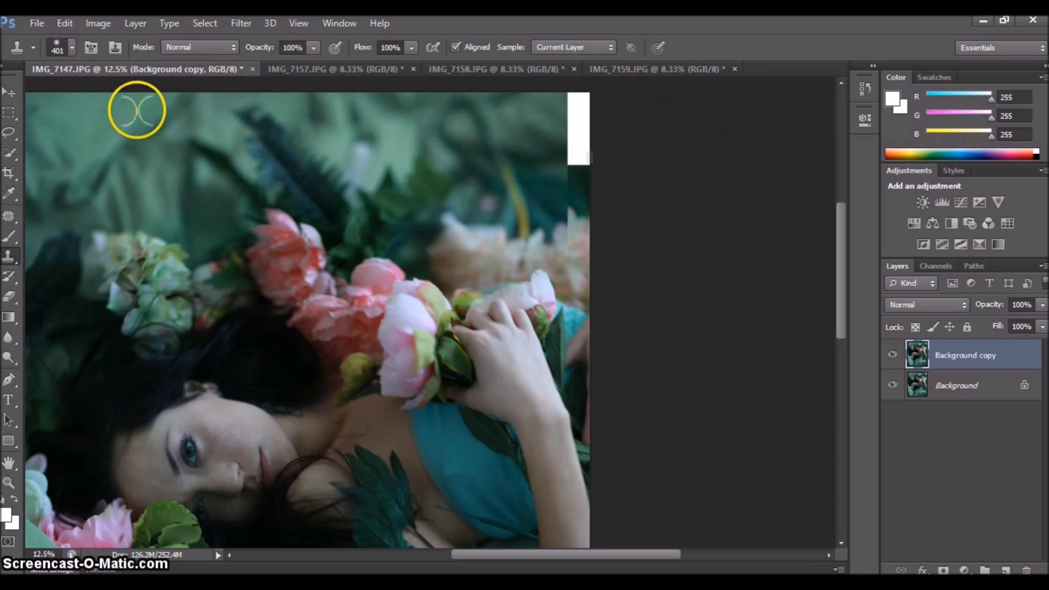
{"action": "left_click", "coordinate": [144, 110], "text": "alt"}
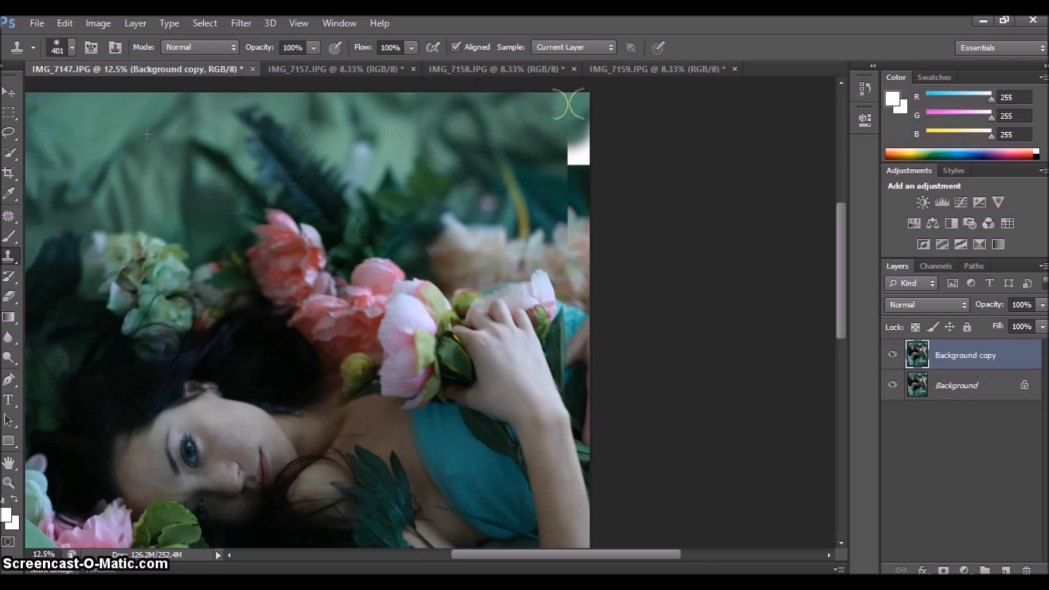
{"action": "mouse_move", "coordinate": [569, 104]}
{"action": "left_mouse_down"}
{"action": "mouse_move", "coordinate": [687, 113]}
{"action": "mouse_move", "coordinate": [546, 182]}
{"action": "mouse_move", "coordinate": [688, 192]}
{"action": "mouse_move", "coordinate": [838, 223]}
{"action": "mouse_move", "coordinate": [845, 342]}
{"action": "mouse_move", "coordinate": [832, 199]}
{"action": "left_mouse_up"}
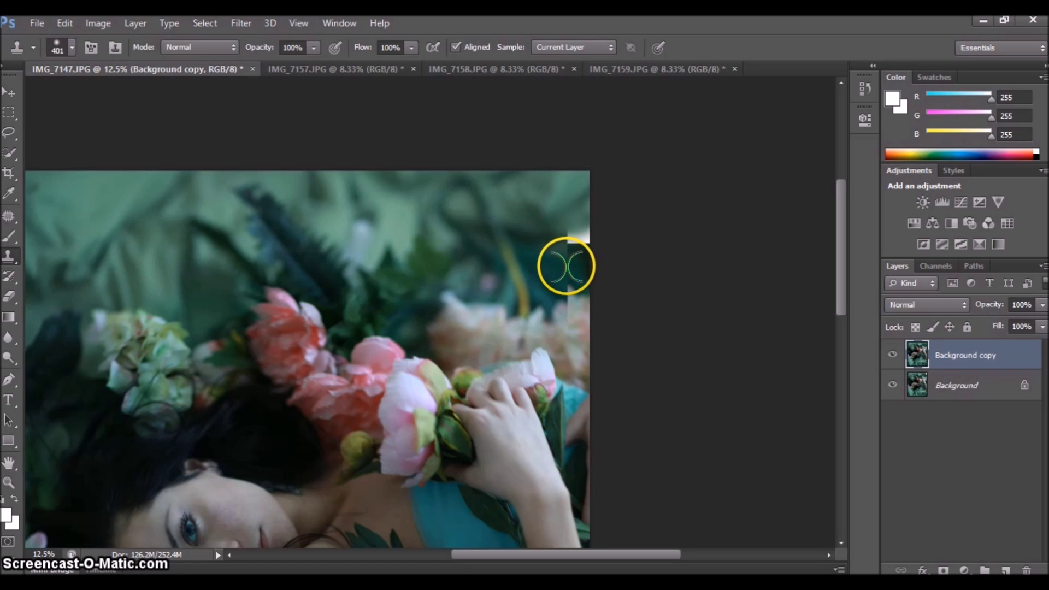
- Clone nearby pale flowers and dark green background over the hard seam and remaining white patch at the photo's right edge
{"action": "left_click", "coordinate": [575, 319], "text": "alt"}
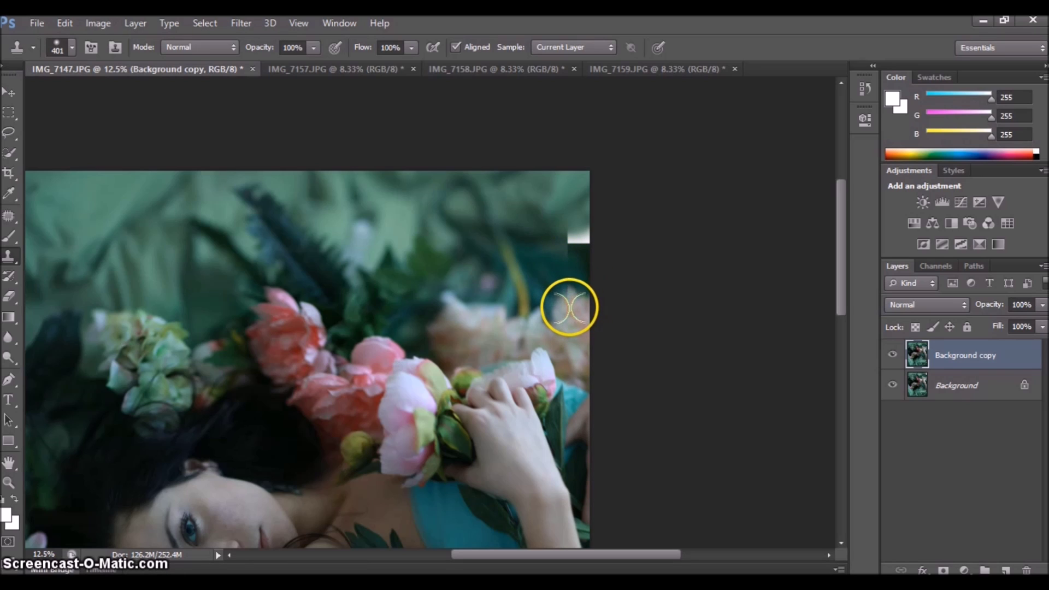
{"action": "mouse_move", "coordinate": [553, 326]}
{"action": "left_mouse_down"}
{"action": "mouse_move", "coordinate": [520, 335]}
{"action": "mouse_move", "coordinate": [567, 299]}
{"action": "left_mouse_up"}
{"action": "left_click", "coordinate": [567, 299]}
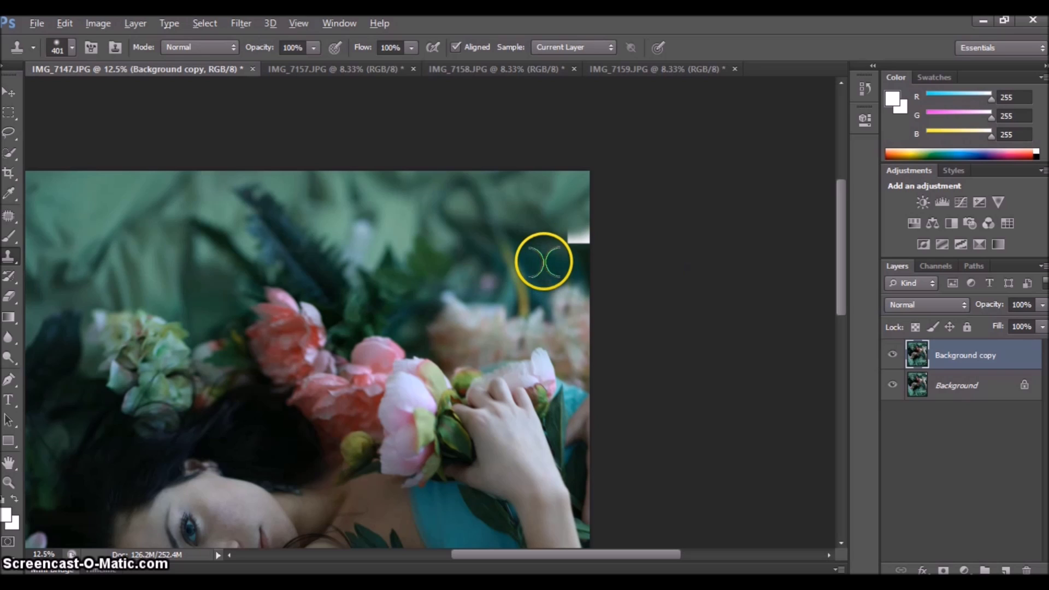
{"action": "left_click", "coordinate": [574, 246]}
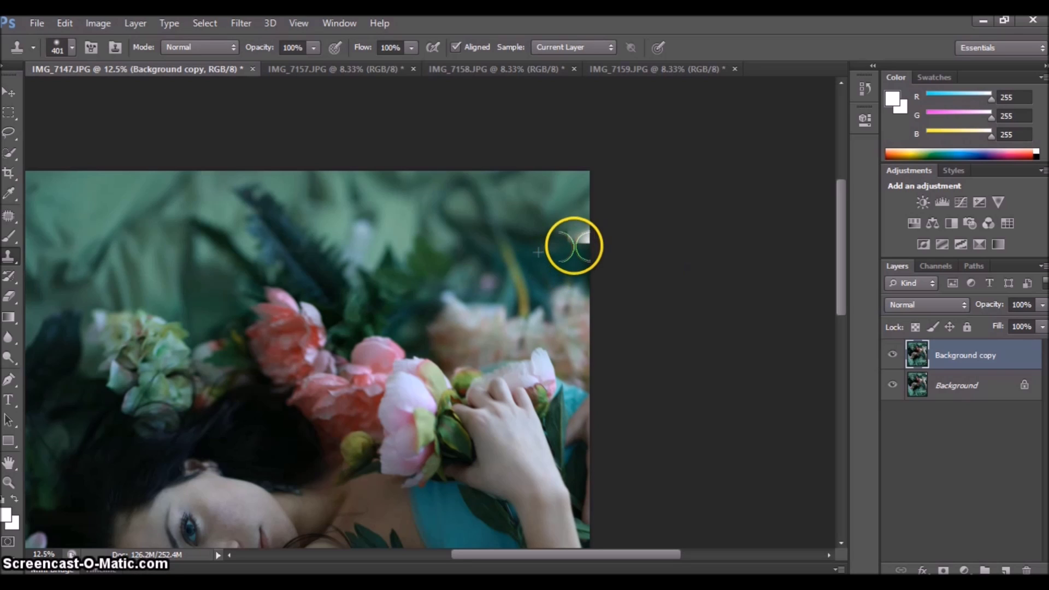
{"action": "left_click", "coordinate": [578, 236]}
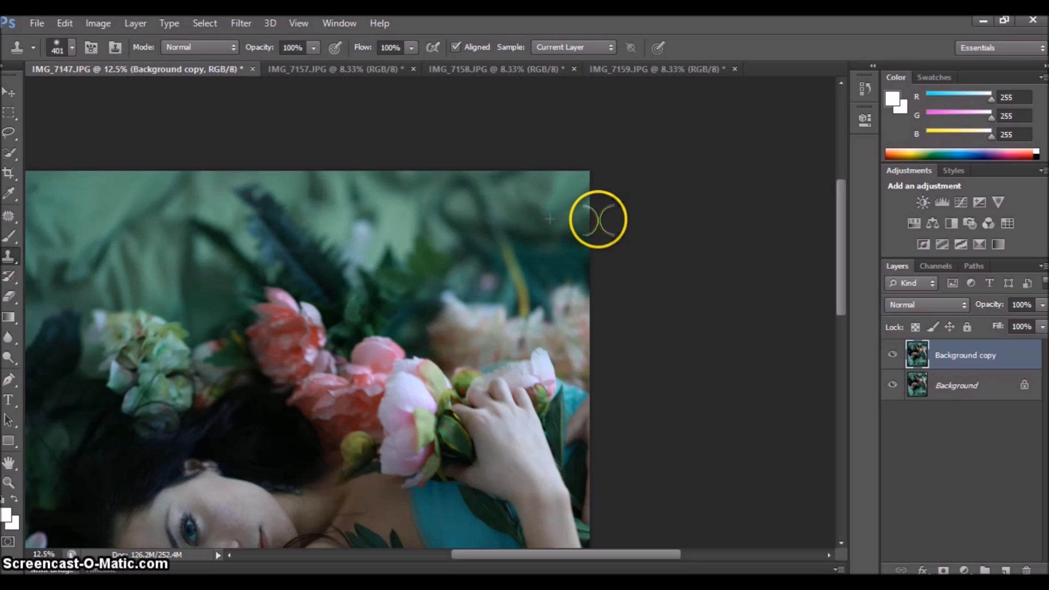
- Toggle the retouched layer's visibility to compare the cloned corner with the original, both close up and on the whole image
{"action": "left_click", "coordinate": [892, 353]}
{"action": "left_click", "coordinate": [892, 355]}
{"action": "left_click", "coordinate": [841, 253]}
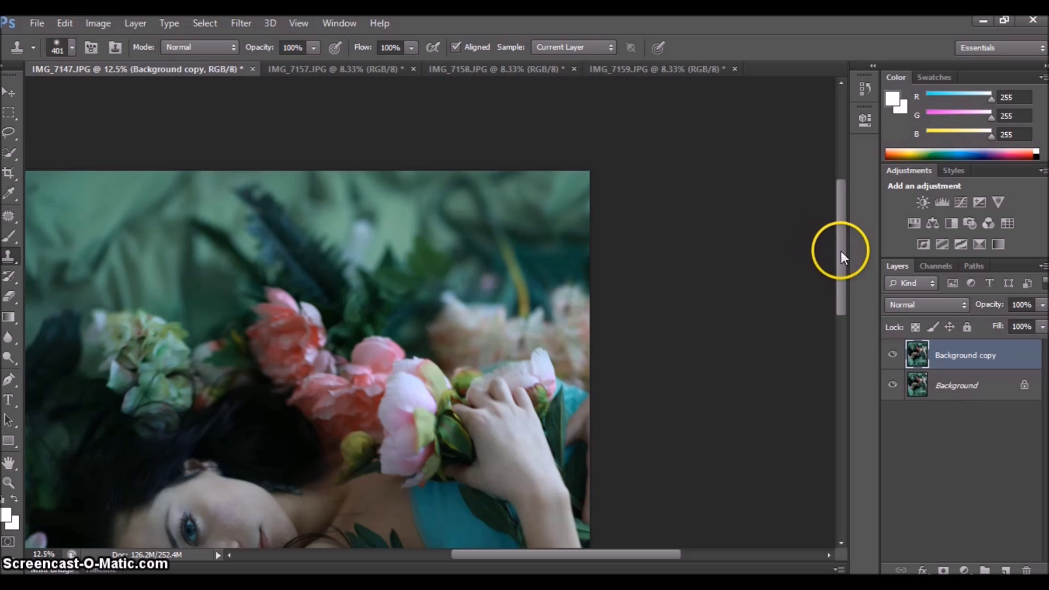
{"action": "left_click_drag", "start_coordinate": [841, 279], "coordinate": [834, 253]}
{"action": "key", "text": "z"}
{"action": "left_click", "coordinate": [468, 199], "text": "alt"}
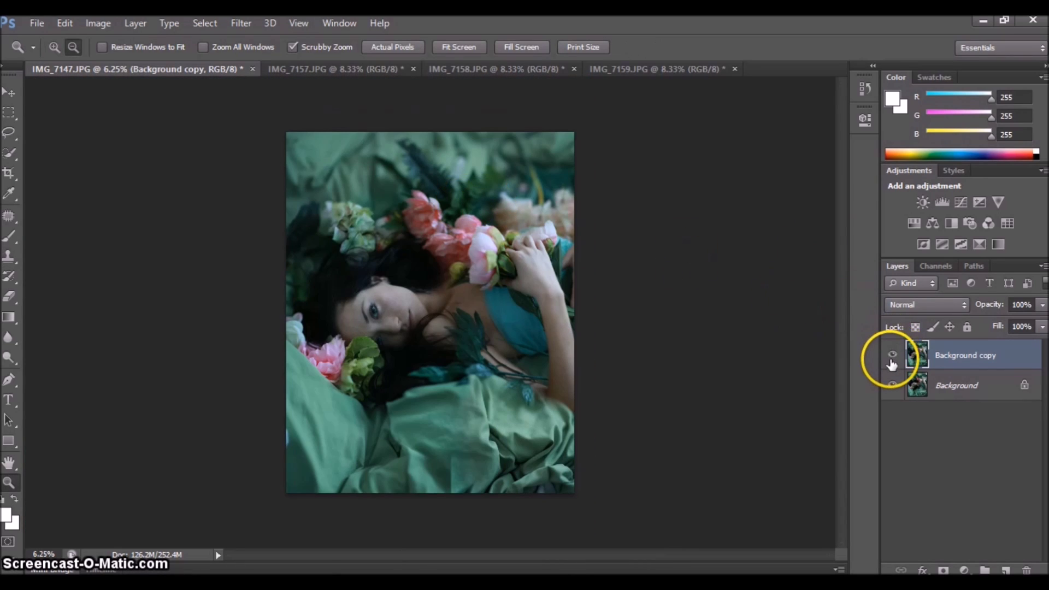
{"action": "left_click", "coordinate": [893, 354]}
{"action": "left_click", "coordinate": [893, 355]}
{"action": "left_click", "coordinate": [894, 355]}
{"action": "left_click", "coordinate": [894, 355]}
- Merge the retouched Background copy layer into the Background layer
{"action": "left_click", "coordinate": [946, 386], "text": "shift"}
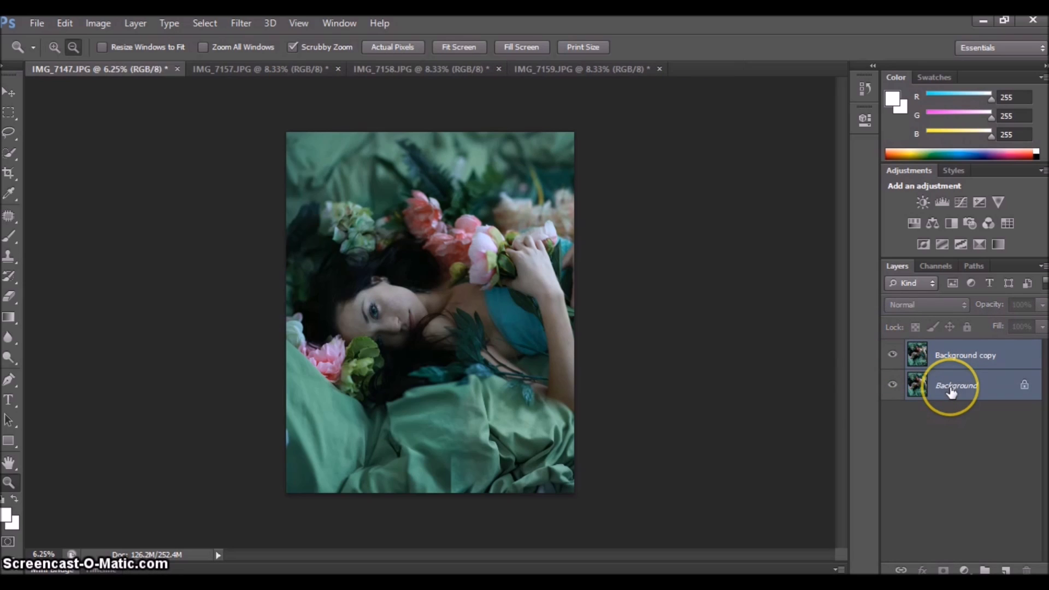
{"action": "right_click", "coordinate": [946, 387]}
{"action": "left_click", "coordinate": [869, 483]}
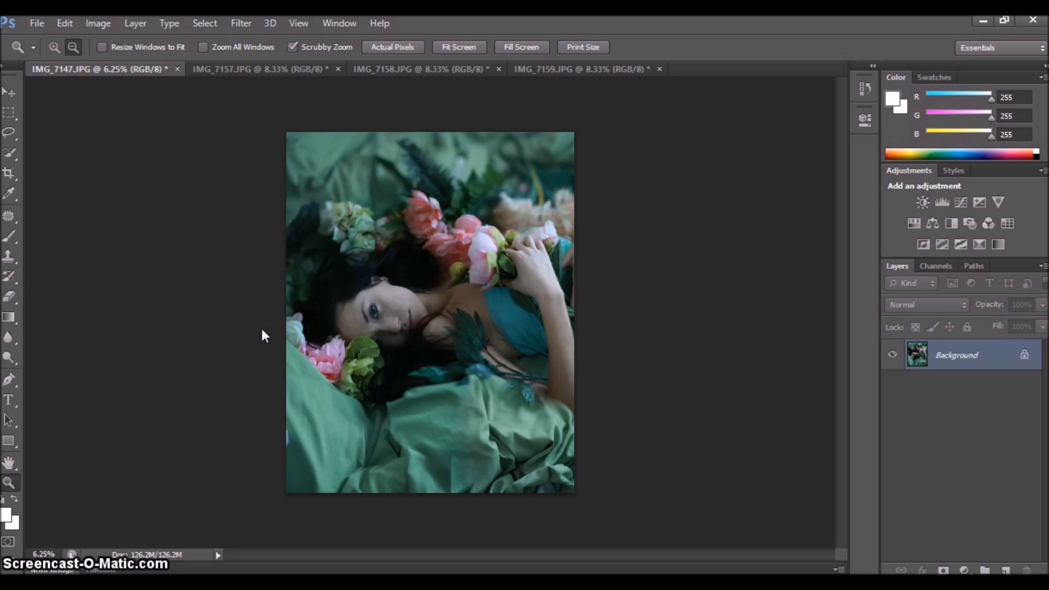
{"action": "left_click", "coordinate": [24, 555]}
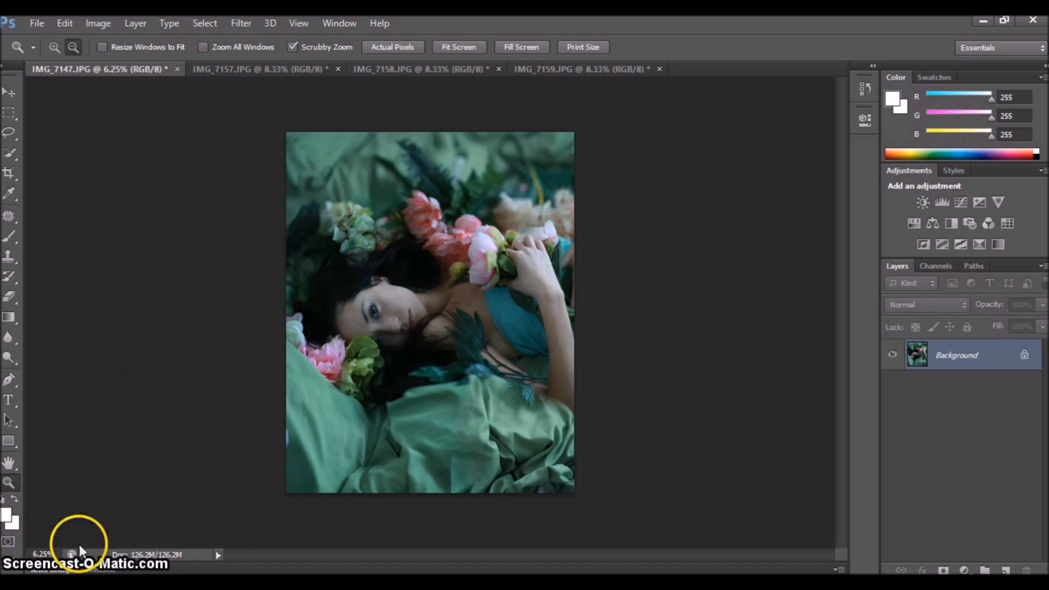